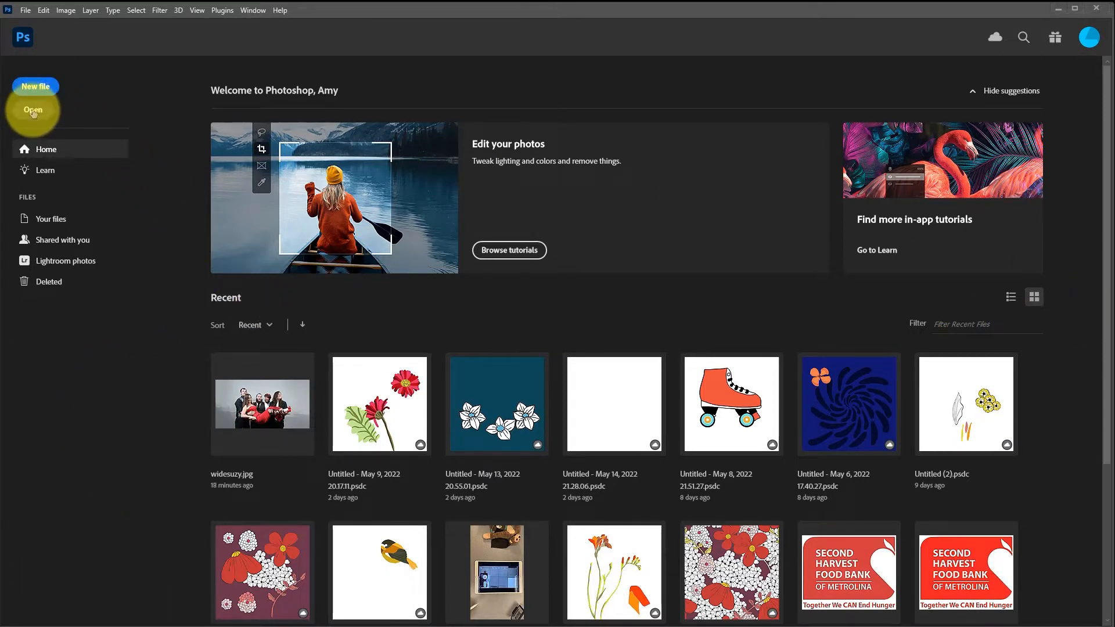
Open the image widesuzy.jpg from the Pictures folder.
{"action": "left_click", "coordinate": [33, 110]}
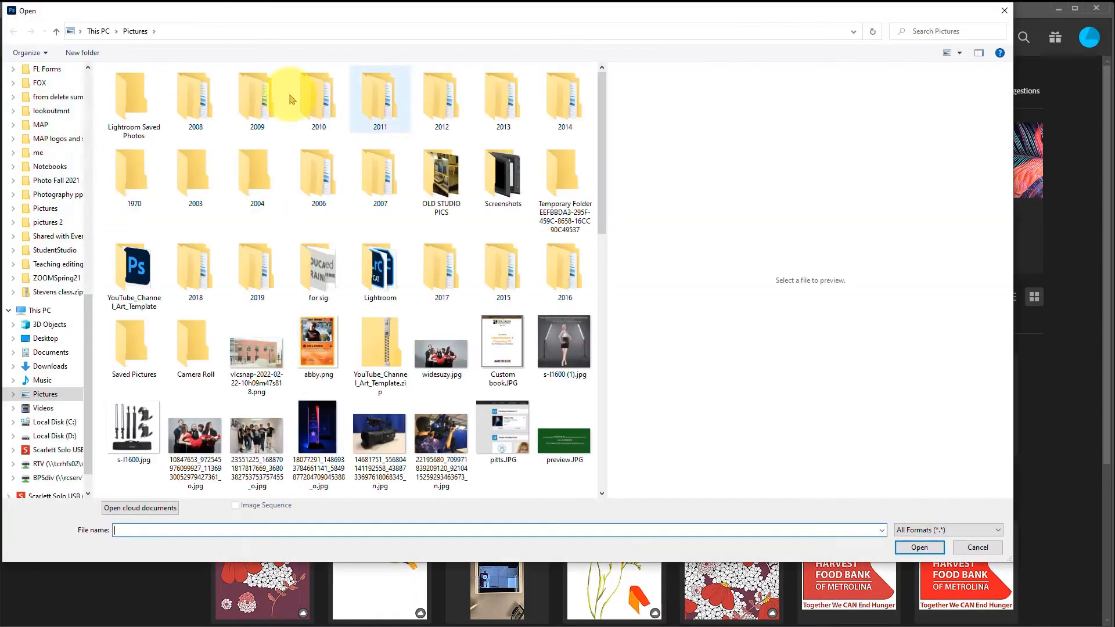
{"action": "left_click", "coordinate": [451, 365]}
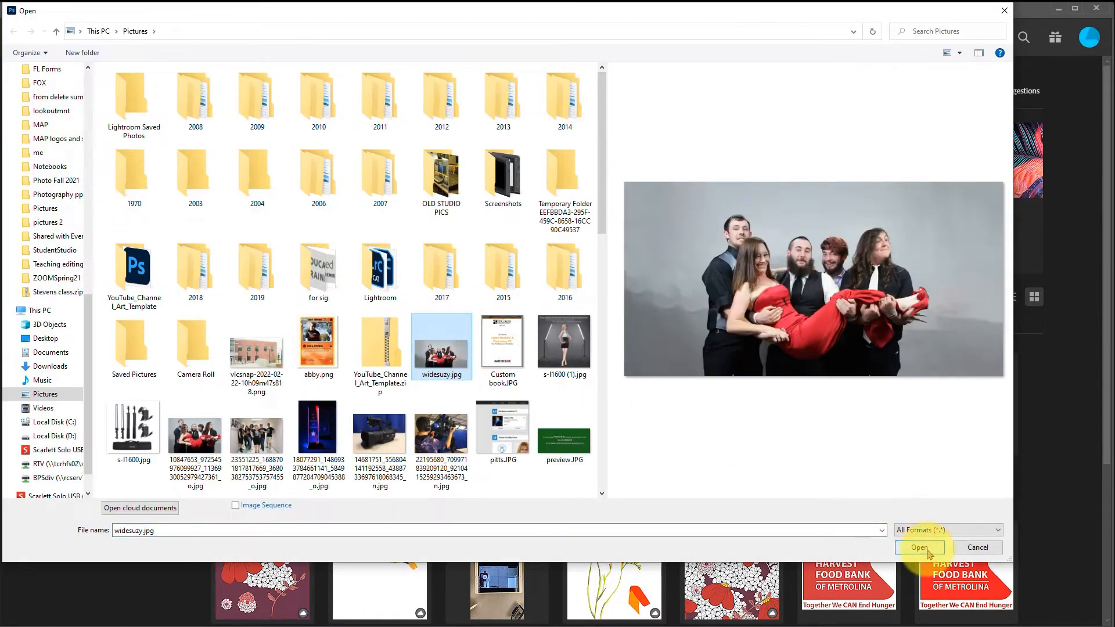
{"action": "left_click", "coordinate": [929, 550]}
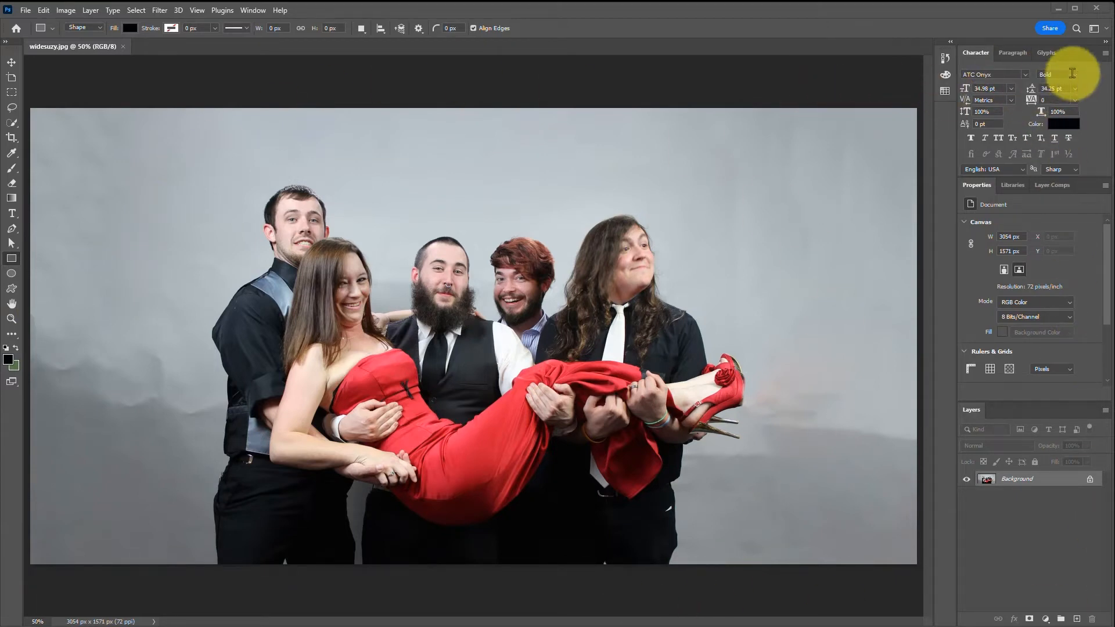
Collapse and re-expand the whole panel dock, as well as the Character, Properties and Layers panel groups individually.
{"action": "left_click", "coordinate": [1107, 43]}
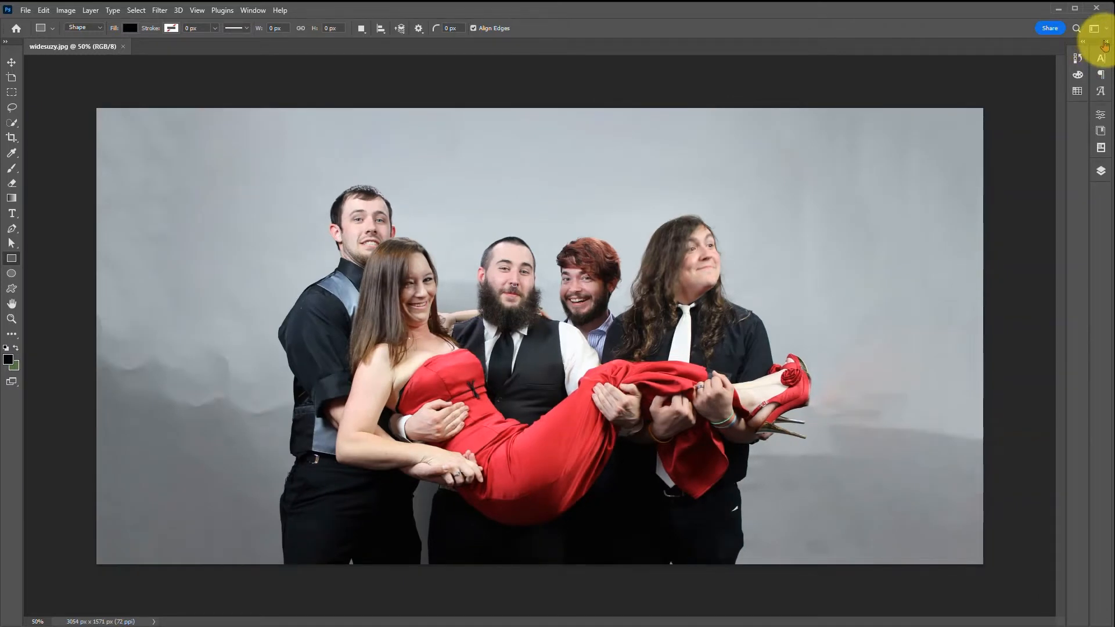
{"action": "left_click", "coordinate": [1105, 44]}
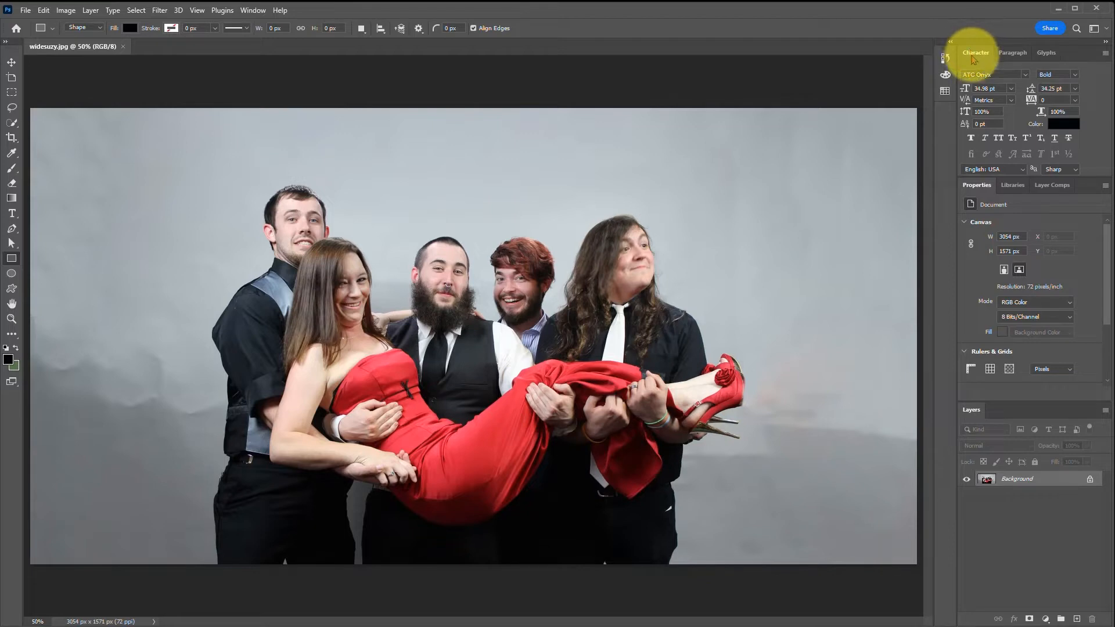
{"action": "double_click", "coordinate": [973, 53]}
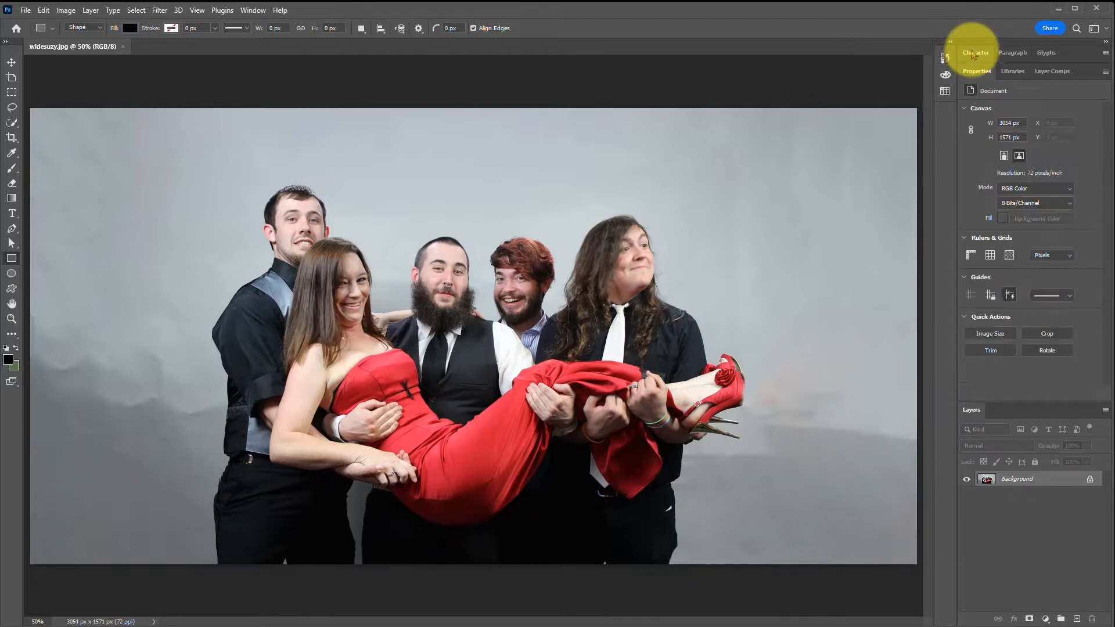
{"action": "double_click", "coordinate": [974, 69]}
{"action": "double_click", "coordinate": [971, 91]}
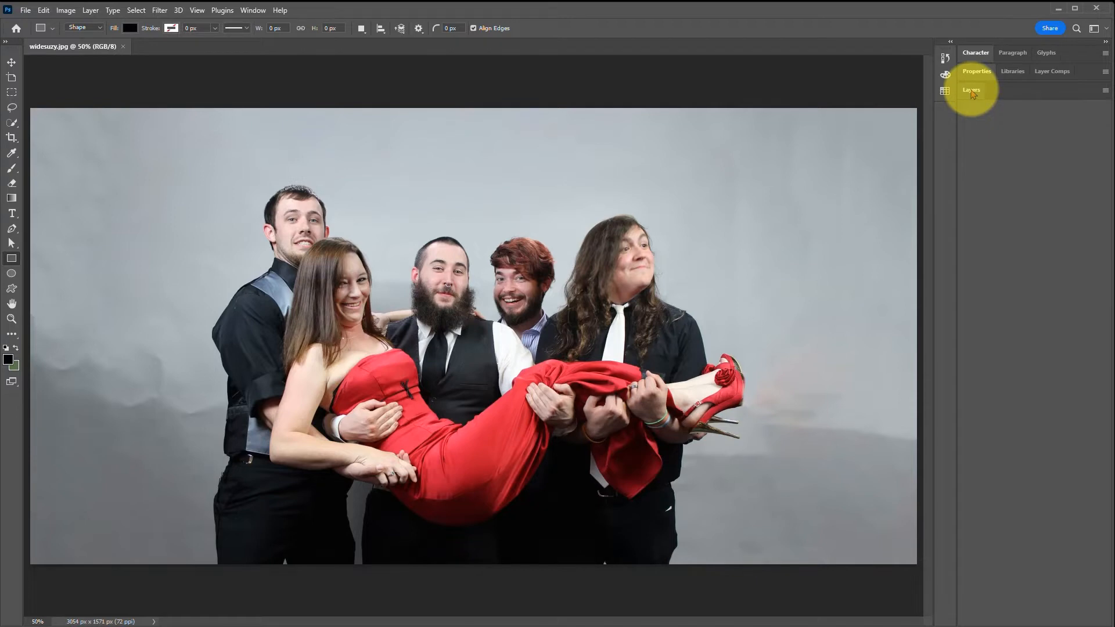
{"action": "double_click", "coordinate": [971, 90]}
{"action": "double_click", "coordinate": [973, 71]}
{"action": "double_click", "coordinate": [972, 54]}
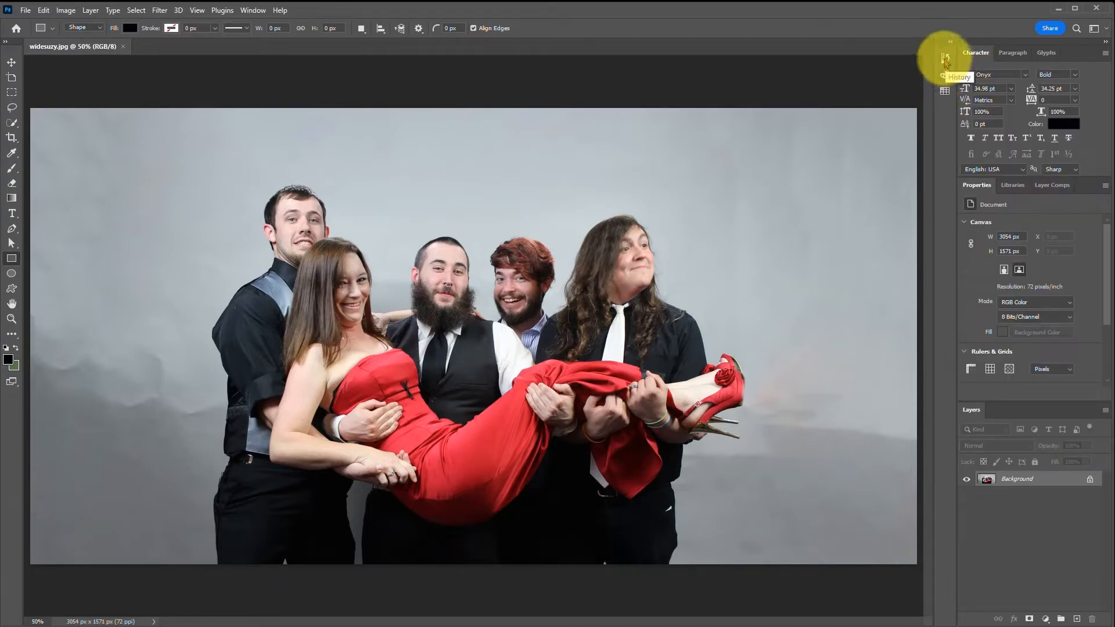
View the collapsed History, Color and Swatches panels in turn and lengthen the panel group they share.
{"action": "left_click", "coordinate": [945, 59]}
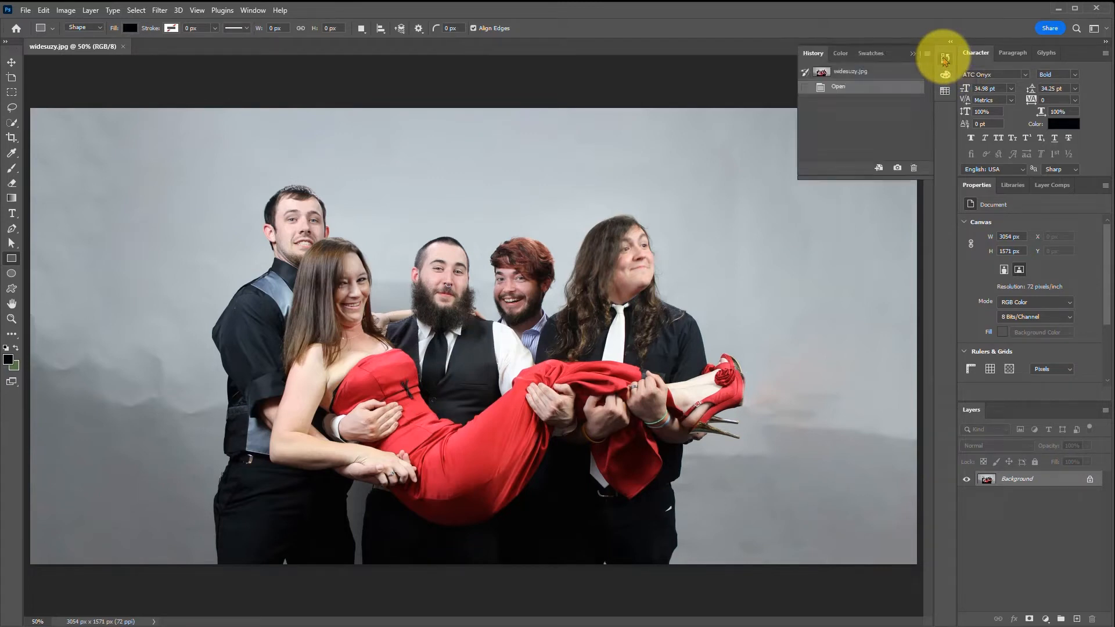
{"action": "left_click", "coordinate": [945, 59]}
{"action": "left_click", "coordinate": [947, 78]}
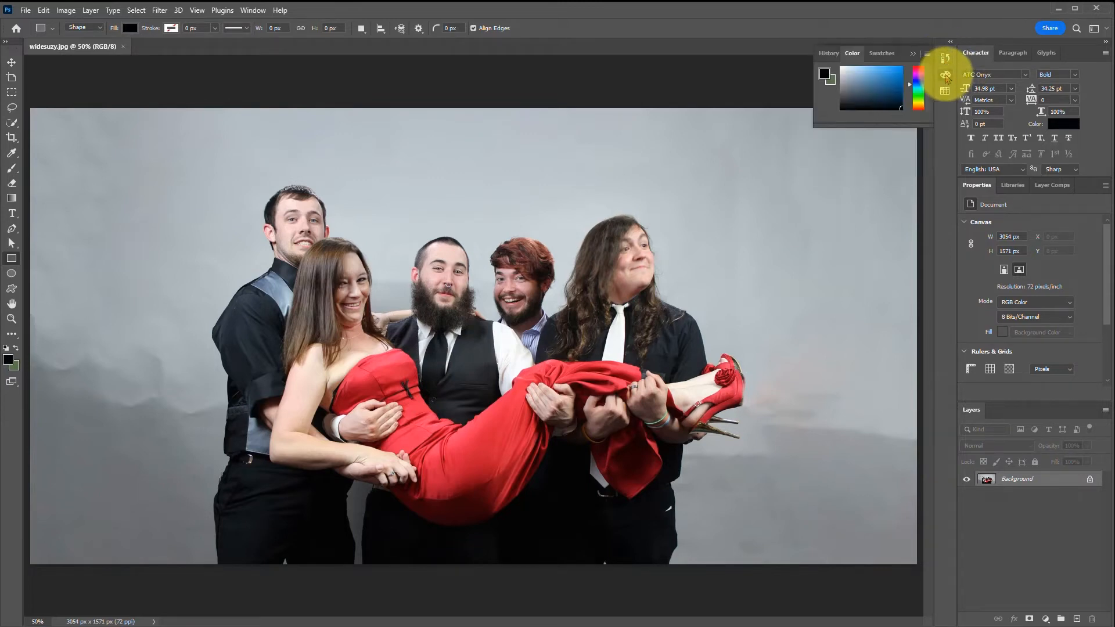
{"action": "left_click", "coordinate": [946, 77]}
{"action": "left_click", "coordinate": [946, 92]}
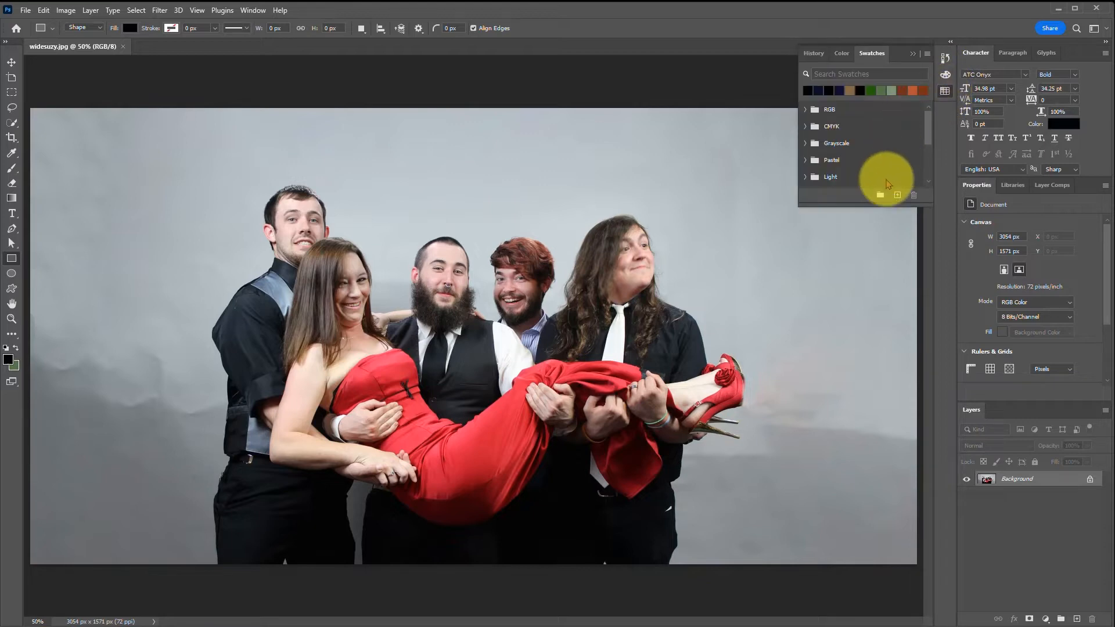
{"action": "left_click_drag", "start_coordinate": [861, 204], "coordinate": [861, 395]}
{"action": "left_click", "coordinate": [946, 58]}
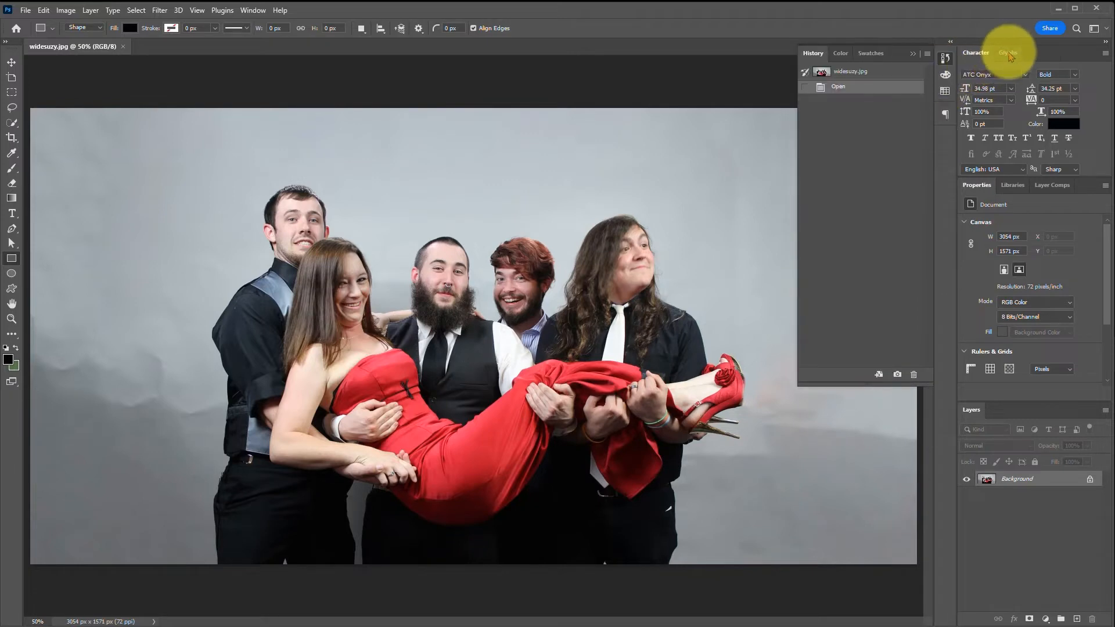
Move the Paragraph and Glyphs panels into the icon column and collapse the main panel dock to icons.
{"action": "left_click_drag", "start_coordinate": [1010, 57], "coordinate": [946, 139]}
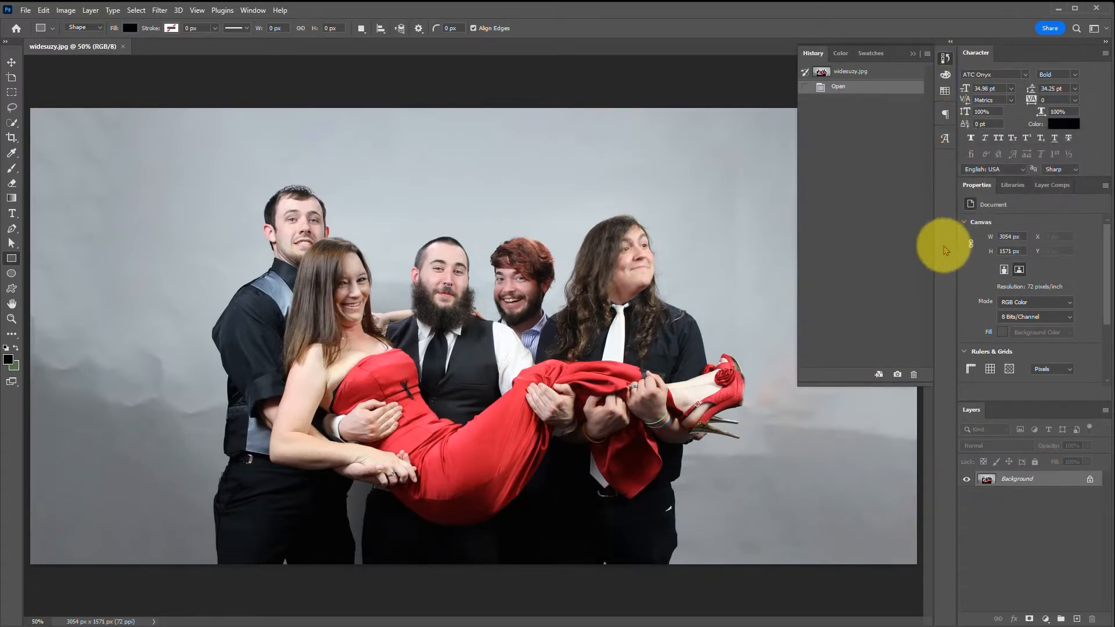
{"action": "left_click", "coordinate": [1106, 41]}
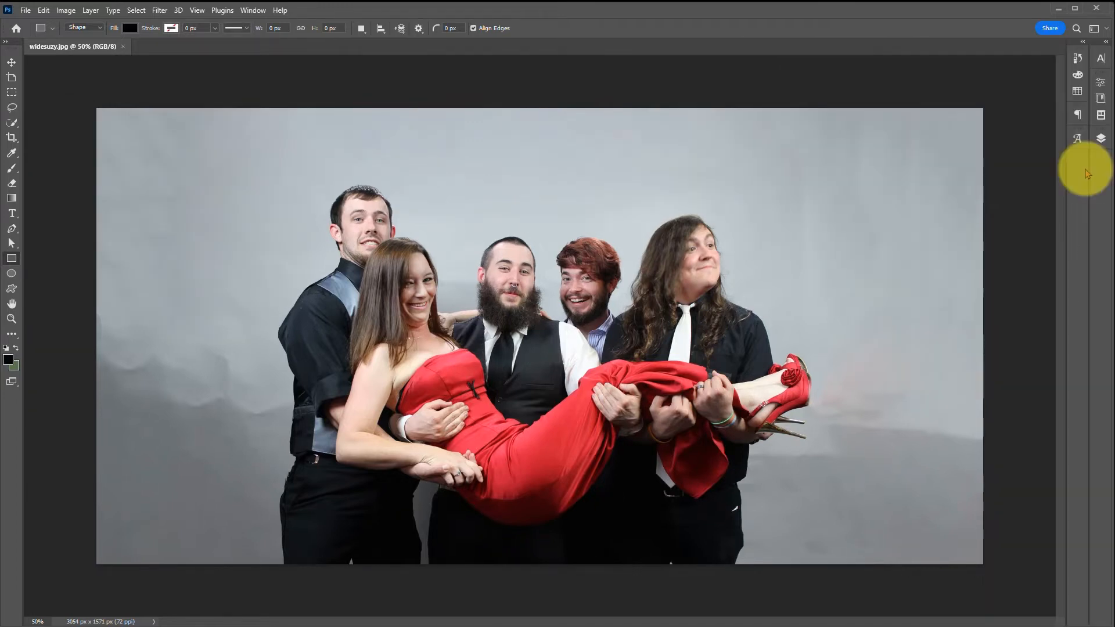
Add the Brushes panel to the workspace and collapse it to its icon.
{"action": "left_click", "coordinate": [250, 14]}
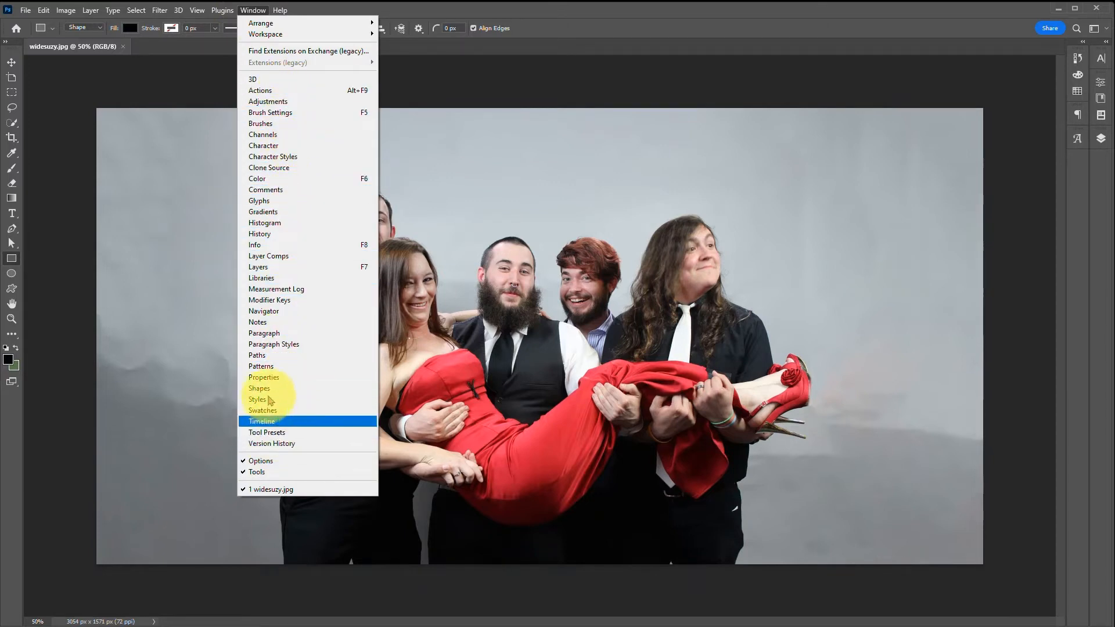
{"action": "left_click", "coordinate": [260, 125]}
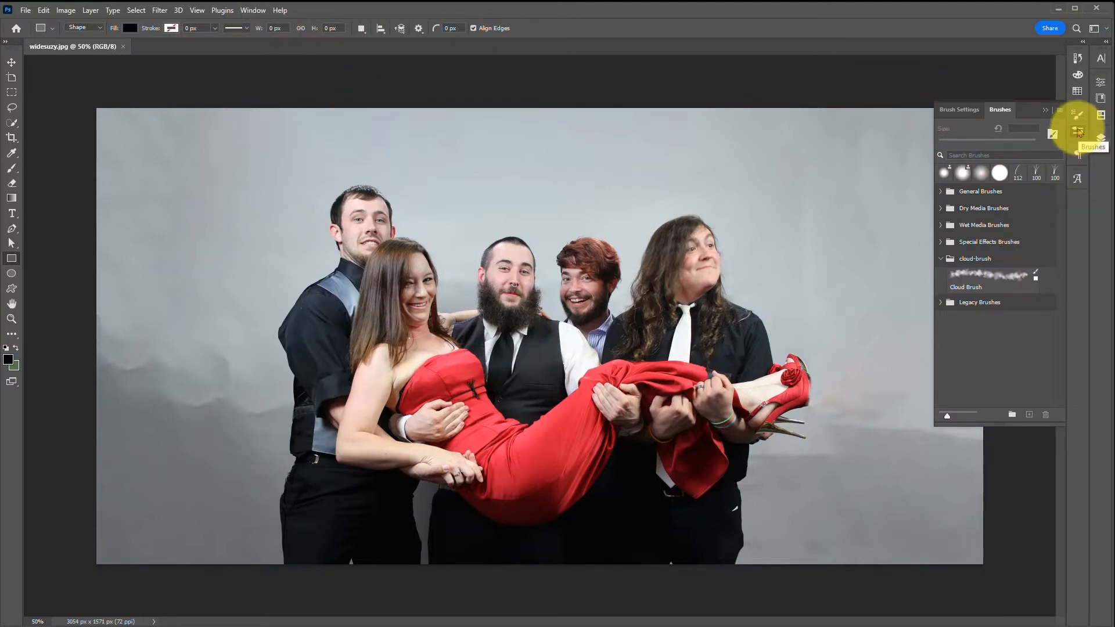
{"action": "left_click", "coordinate": [254, 11]}
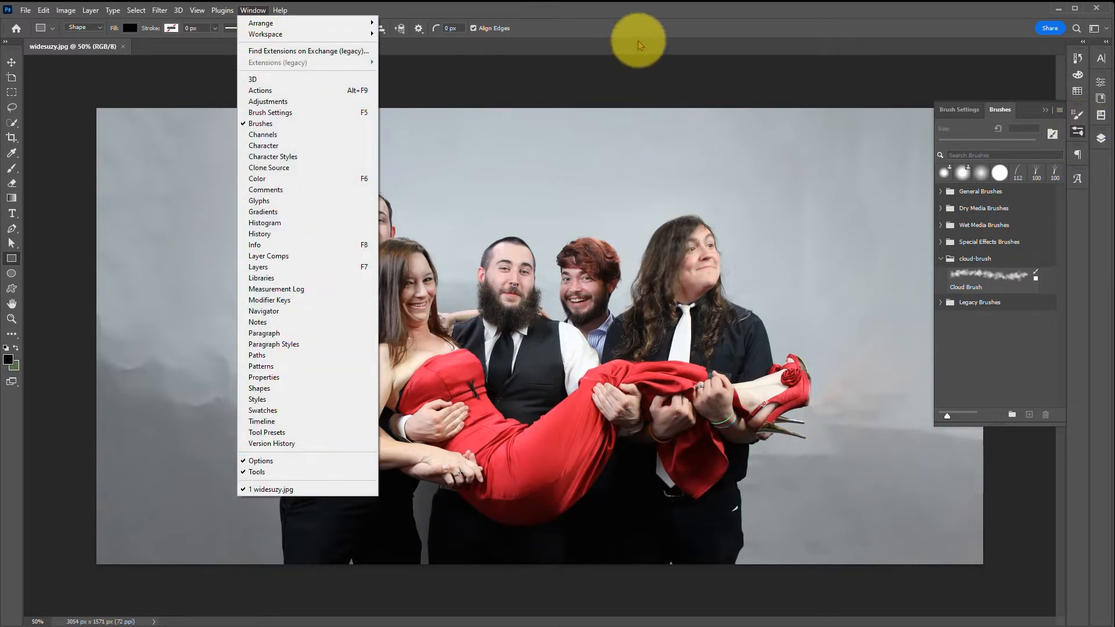
{"action": "left_click", "coordinate": [260, 124]}
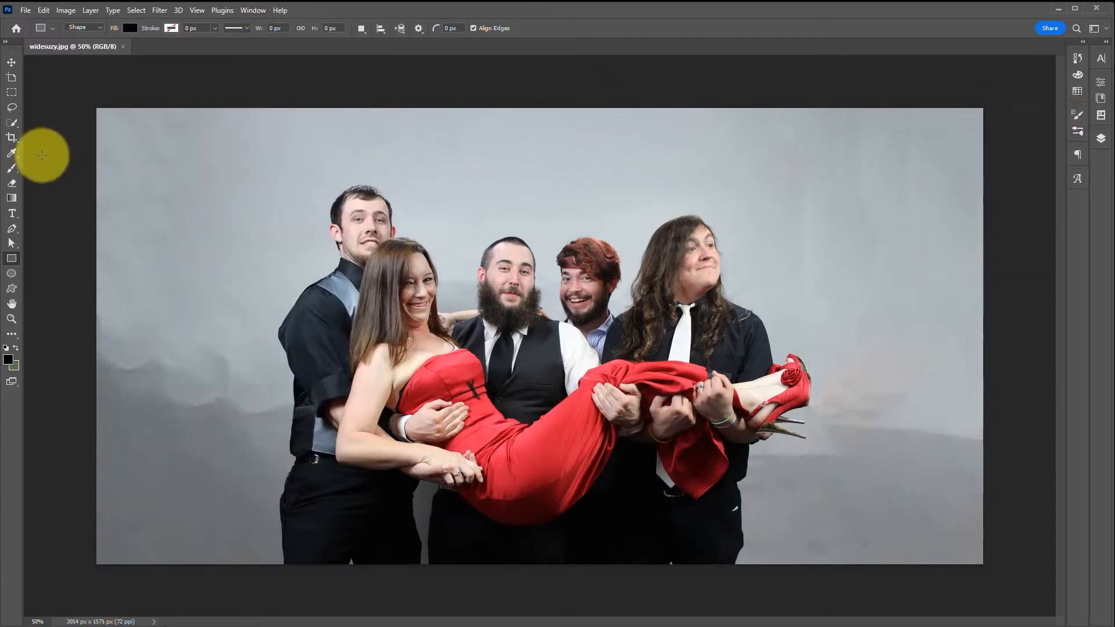
Examine the options of the Move, Lasso, Crop, Eyedropper, Eraser and Brush tools, returning to the Move tool.
{"action": "left_click", "coordinate": [12, 63]}
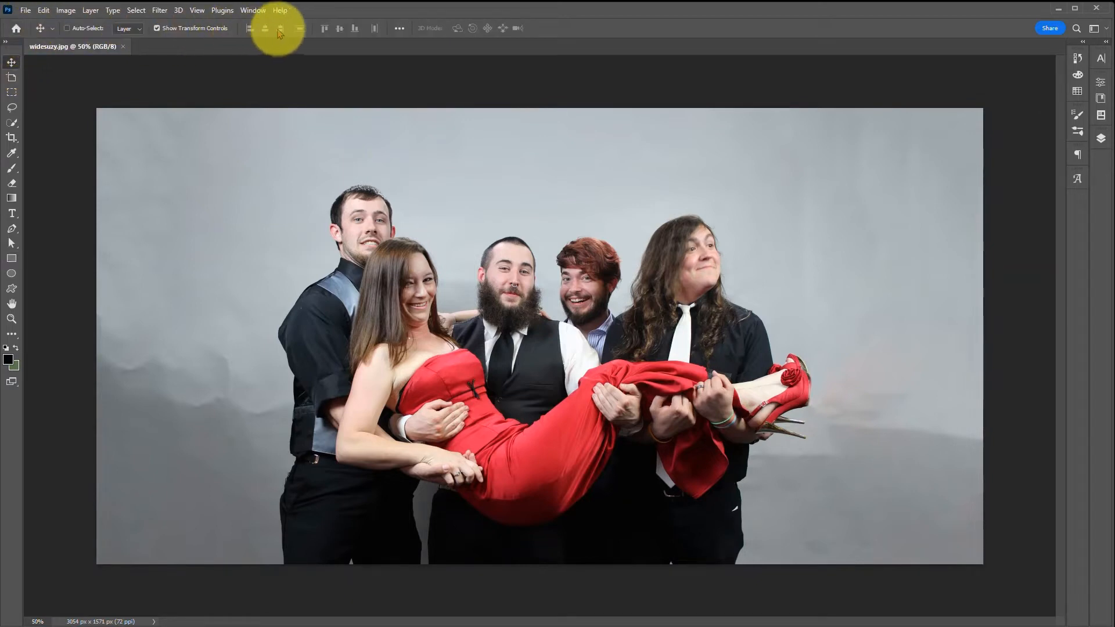
{"action": "left_click", "coordinate": [11, 110]}
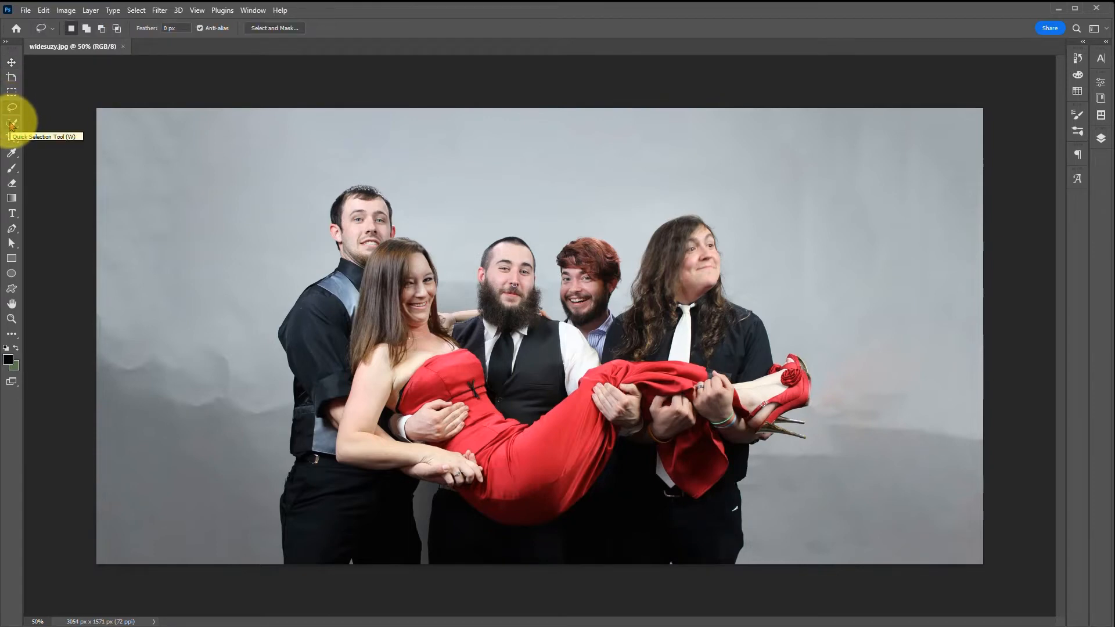
{"action": "left_click", "coordinate": [11, 140]}
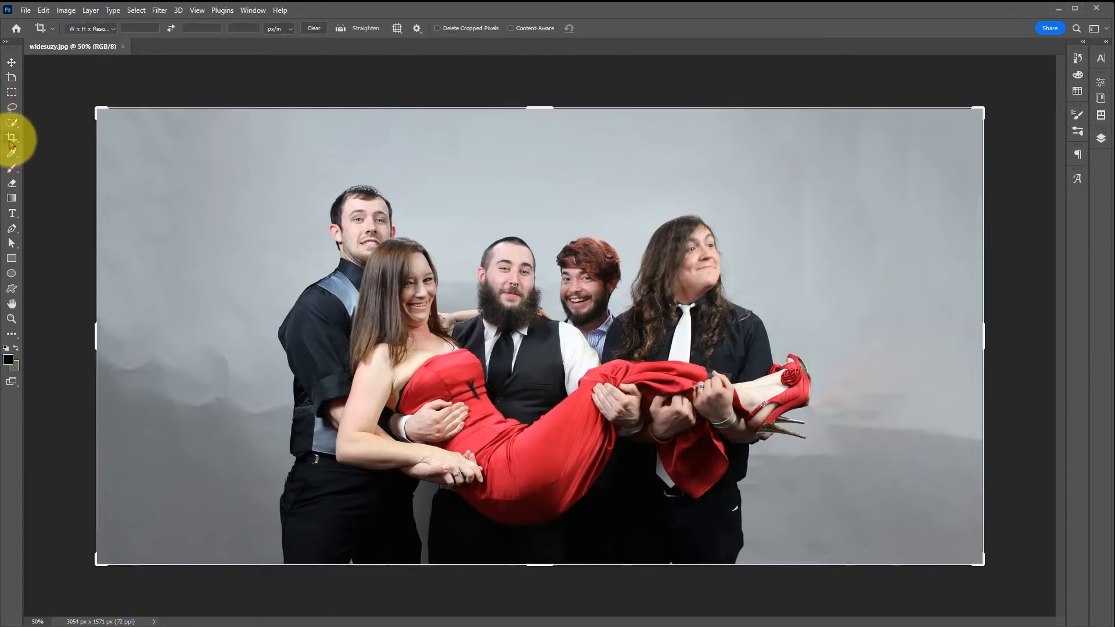
{"action": "left_click", "coordinate": [11, 153]}
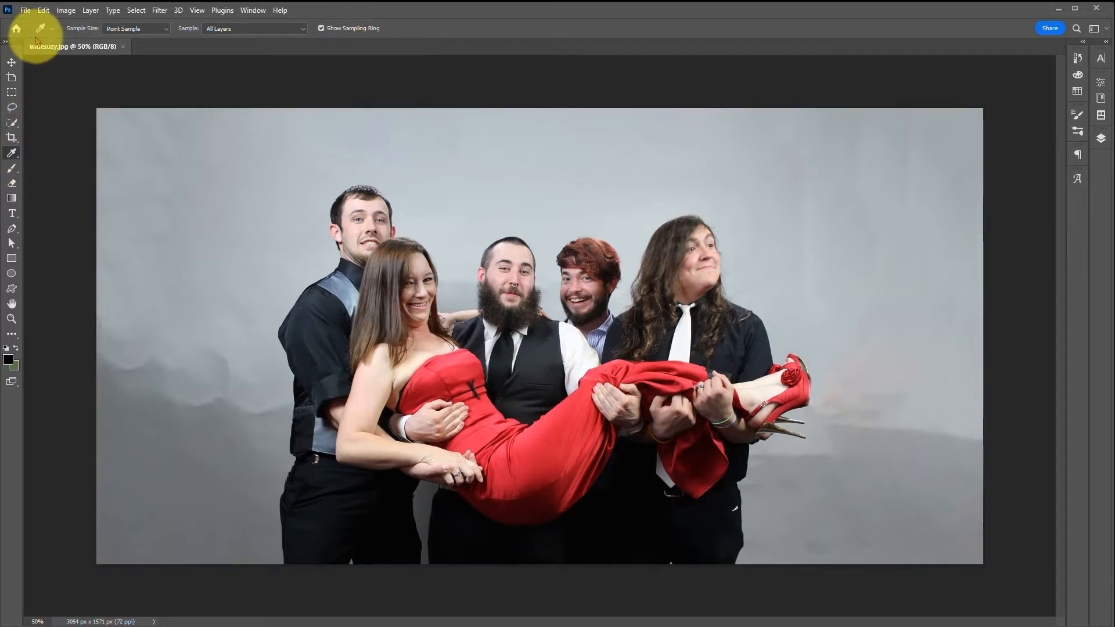
{"action": "left_click", "coordinate": [13, 183]}
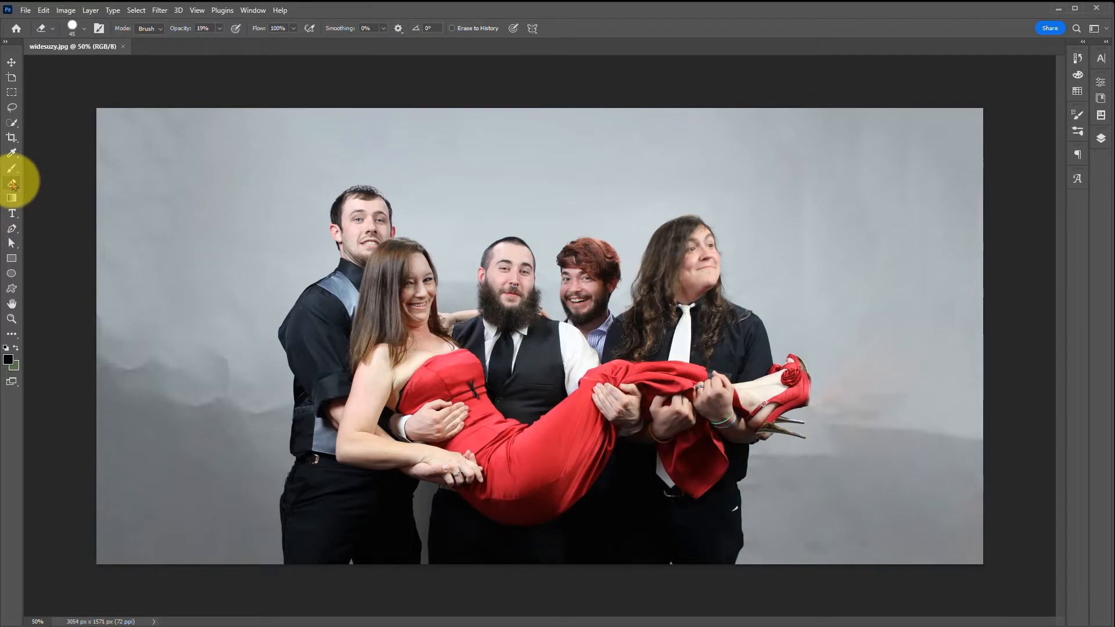
{"action": "left_click", "coordinate": [11, 169]}
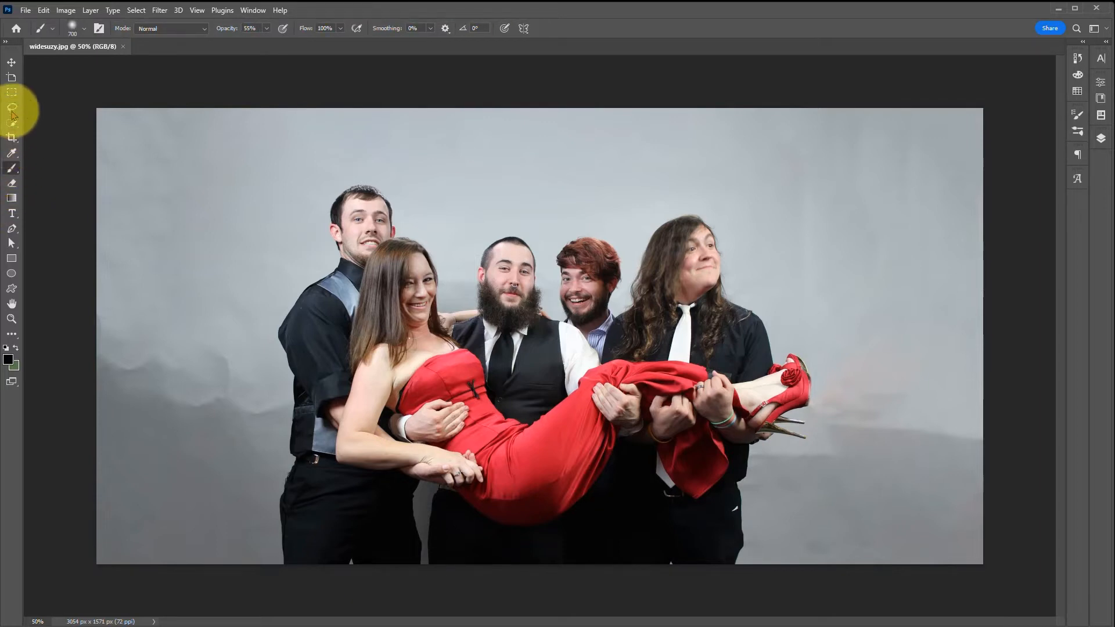
{"action": "left_click", "coordinate": [11, 62]}
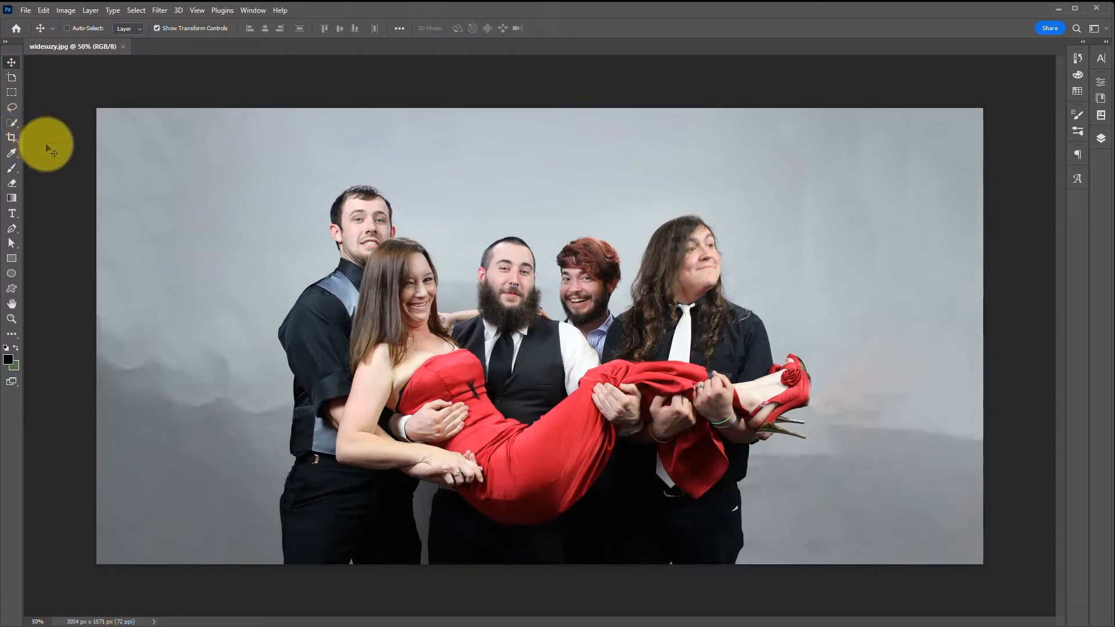
Choose the Magic Wand Tool from the tools grouped with Quick Selection.
{"action": "left_click", "coordinate": [17, 129]}
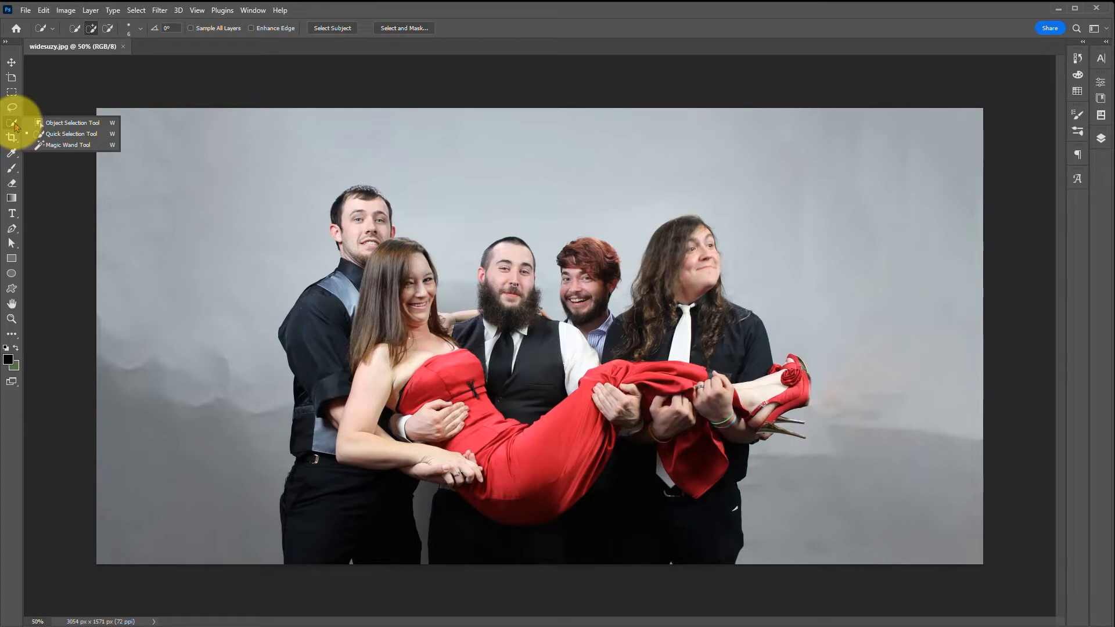
{"action": "left_click", "coordinate": [55, 148]}
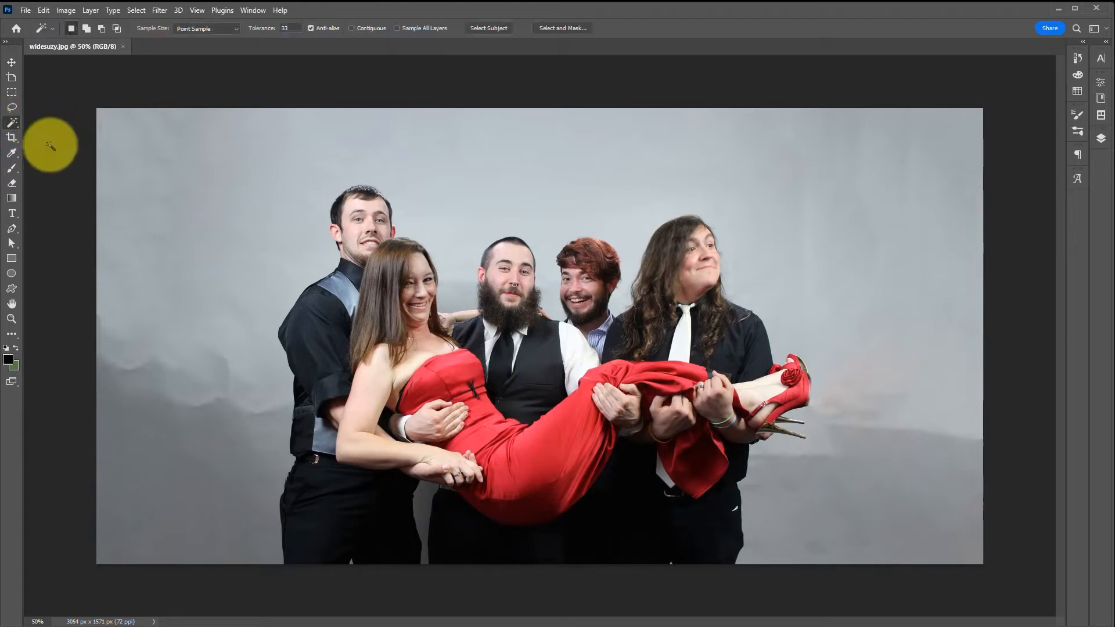
Look through the tools grouped with the Eyedropper and Brush and the list of extra tools, returning to the Move tool.
{"action": "left_click", "coordinate": [13, 154]}
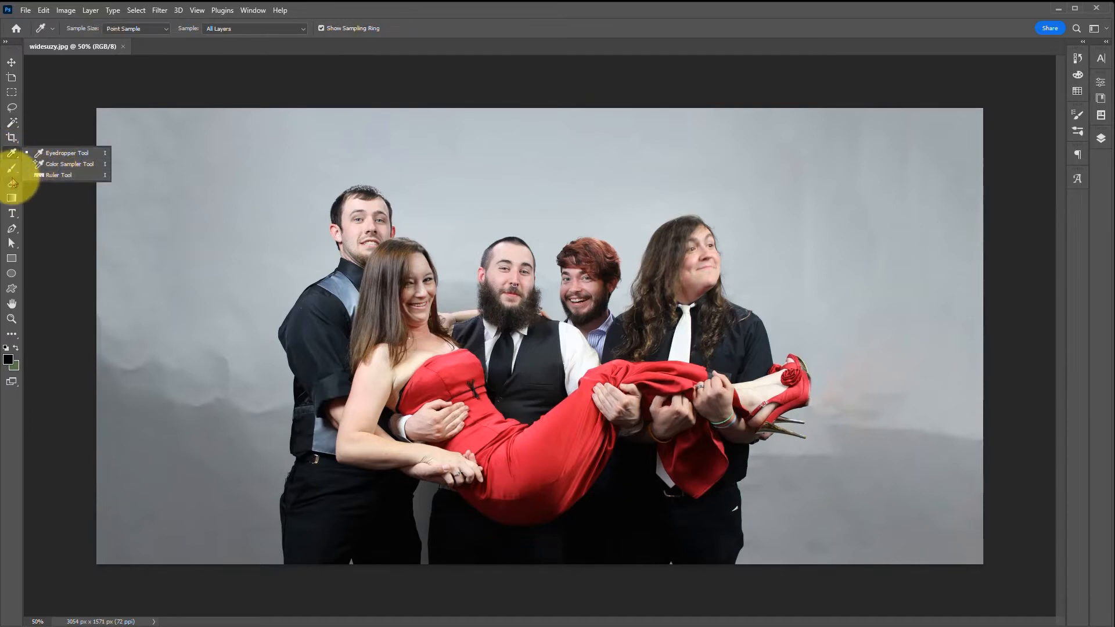
{"action": "left_click", "coordinate": [12, 168]}
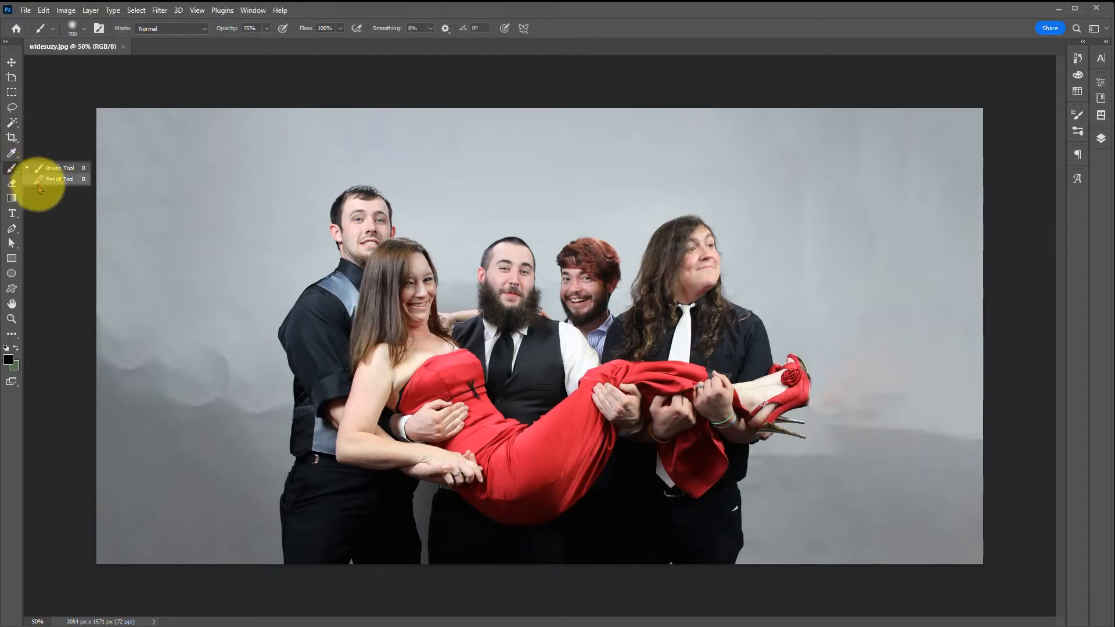
{"action": "left_click", "coordinate": [11, 64]}
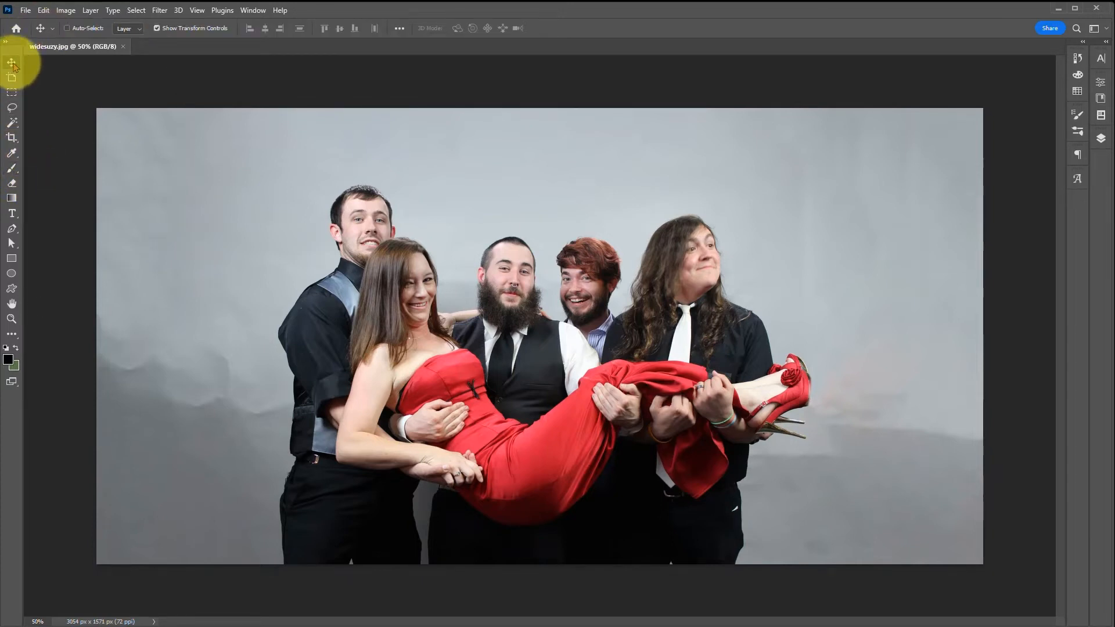
{"action": "left_click", "coordinate": [12, 336]}
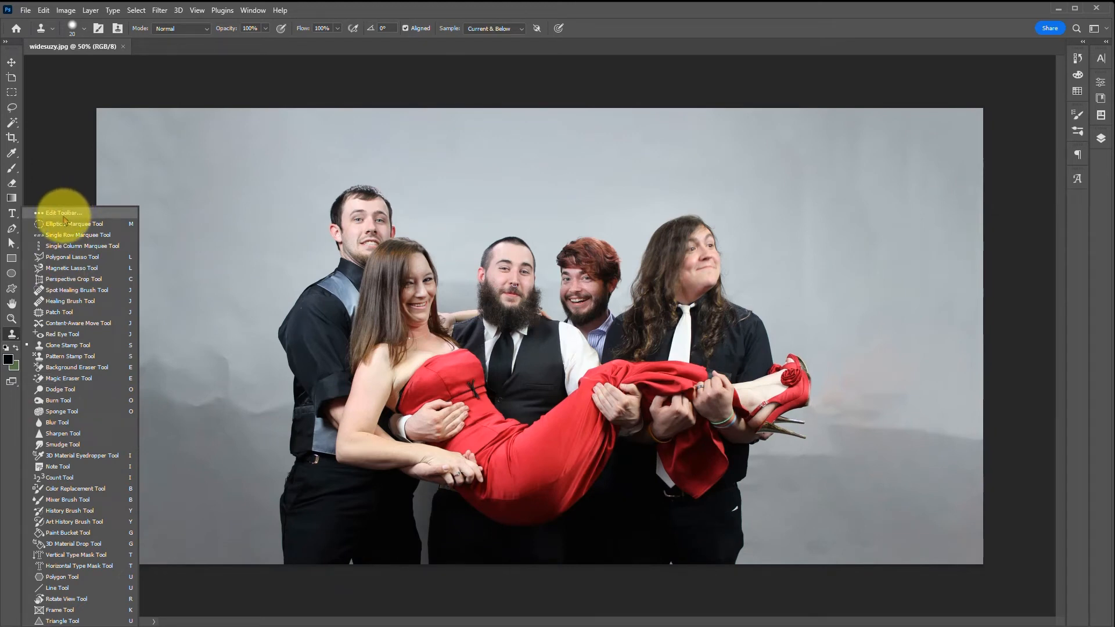
{"action": "left_click", "coordinate": [11, 62]}
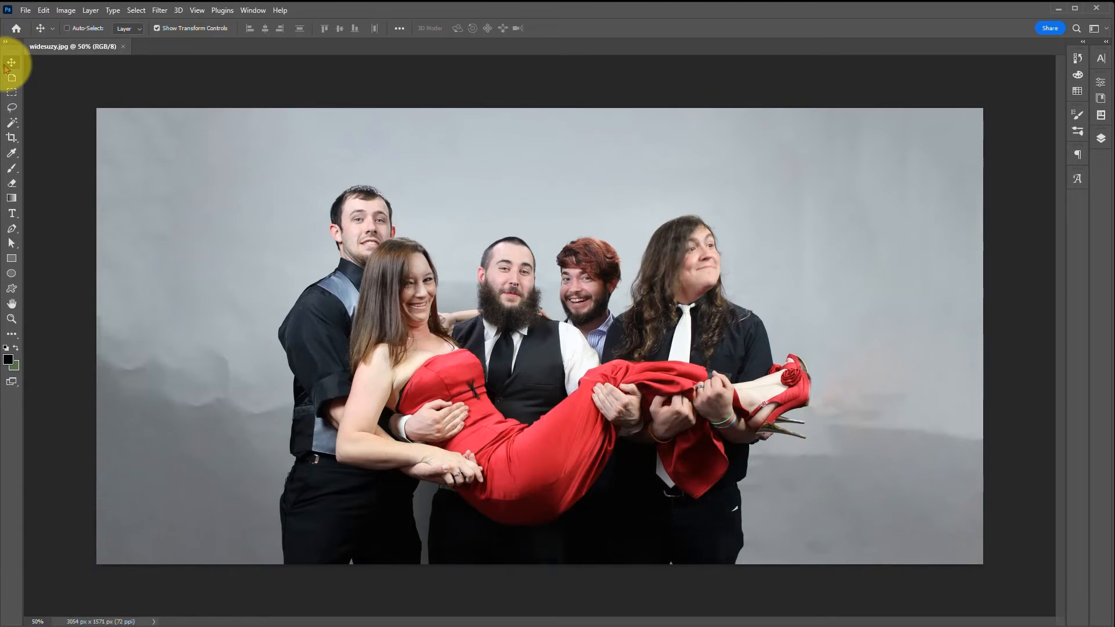
Switch to the Photography workspace.
{"action": "left_click", "coordinate": [247, 12]}
{"action": "mouse_move", "coordinate": [264, 35]}
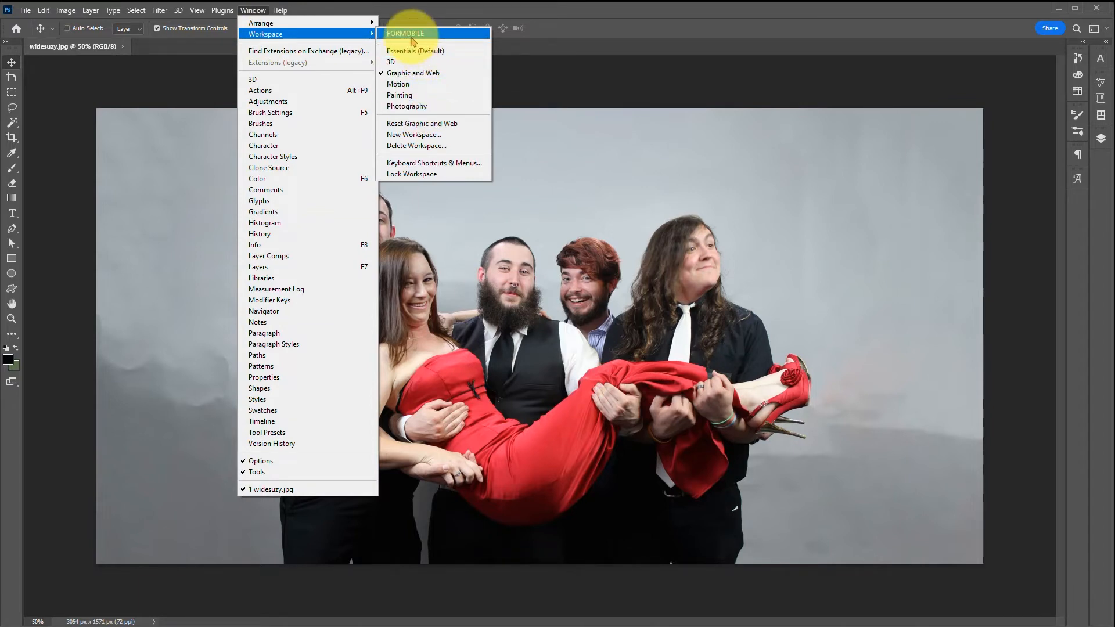
{"action": "left_click", "coordinate": [400, 109]}
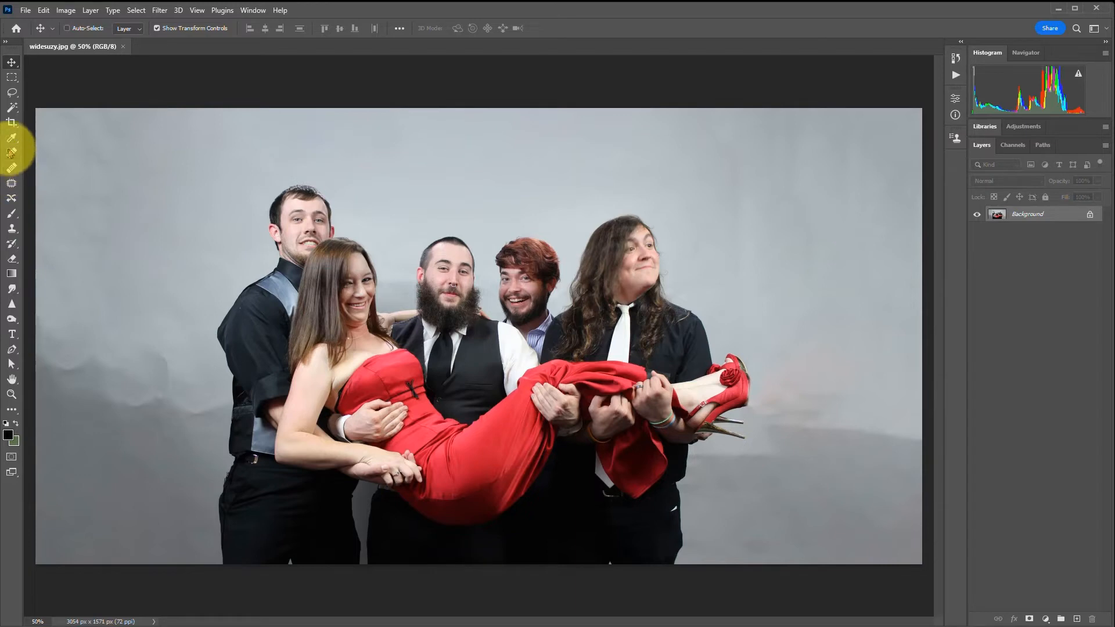
Switch to the Graphic and Web workspace and return to the Photography workspace.
{"action": "left_click", "coordinate": [253, 10]}
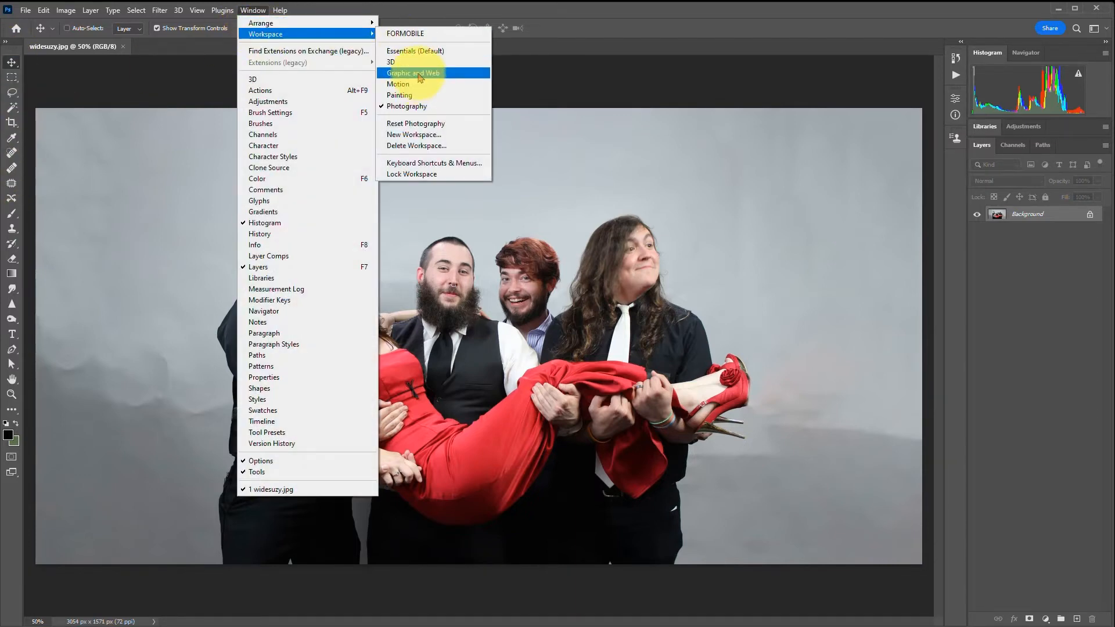
{"action": "left_click", "coordinate": [420, 74]}
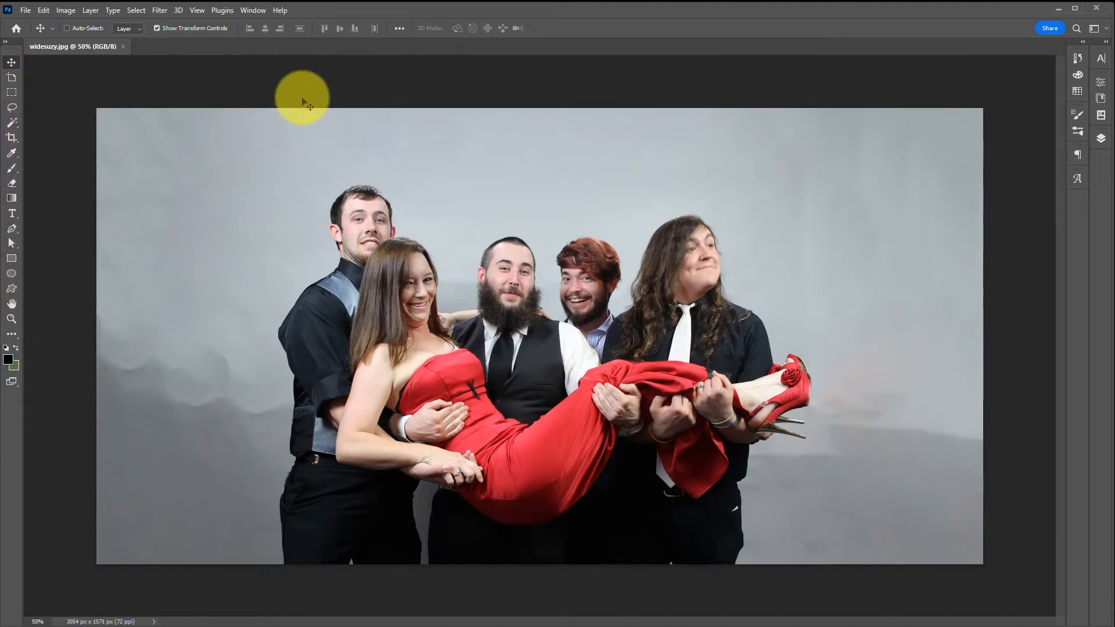
{"action": "left_click", "coordinate": [253, 13]}
{"action": "mouse_move", "coordinate": [269, 34]}
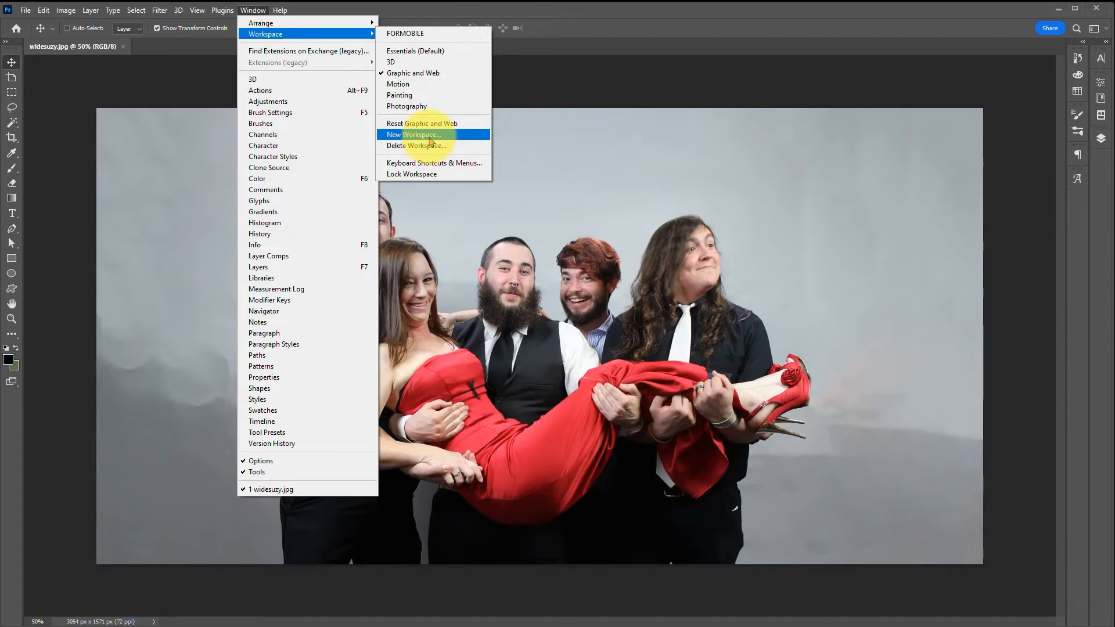
{"action": "left_click", "coordinate": [445, 107]}
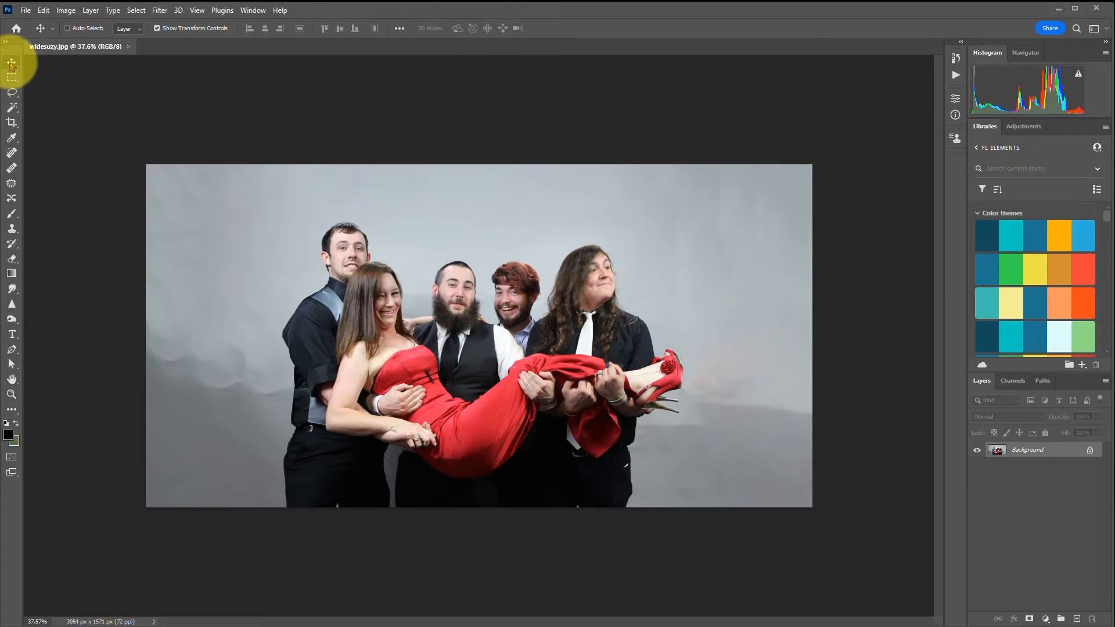
Zoom in and out of the photo around the bearded man's vest with the Move tool active.
{"action": "left_click", "coordinate": [11, 62]}
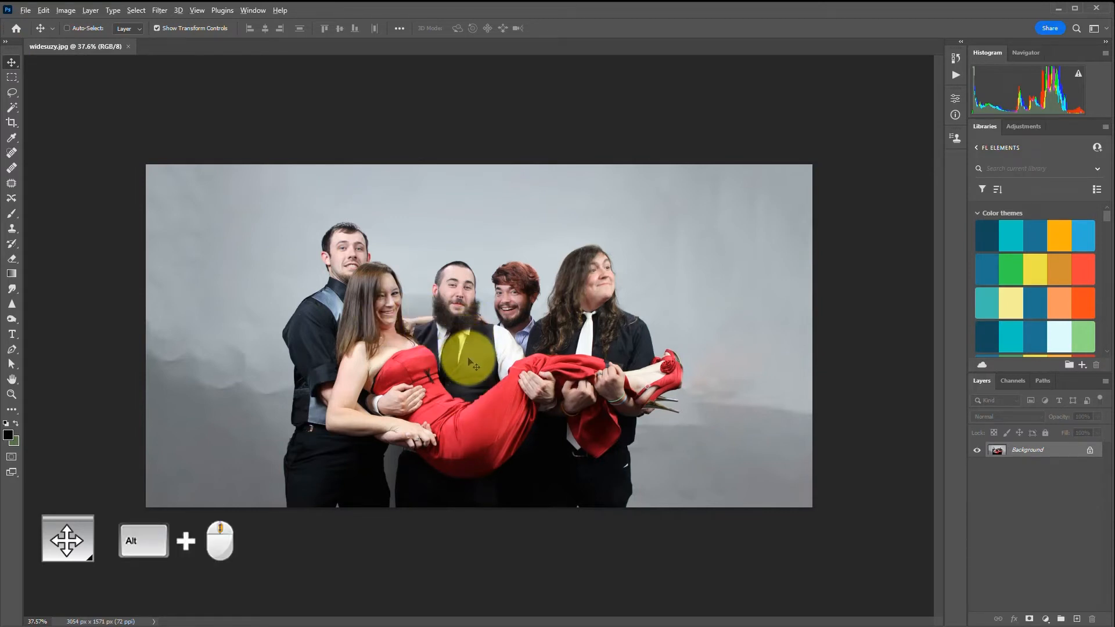
{"action": "scroll", "coordinate": [468, 356], "scroll_direction": "up", "scroll_amount": 3}
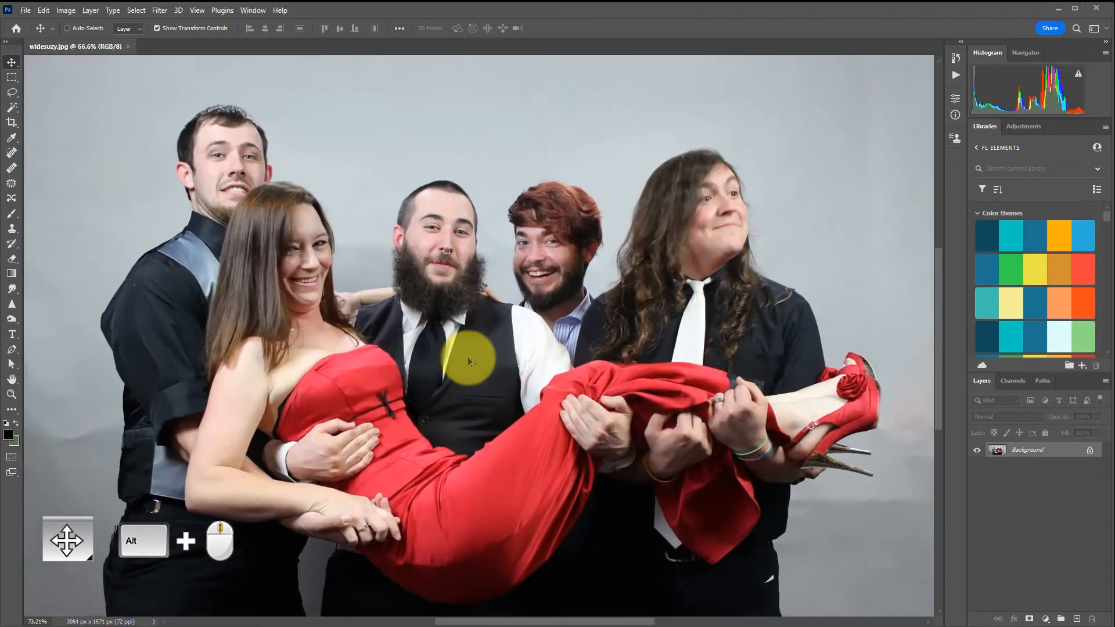
{"action": "scroll", "coordinate": [468, 356], "scroll_direction": "down", "scroll_amount": 2}
{"action": "scroll", "coordinate": [469, 361], "scroll_direction": "down", "scroll_amount": 2}
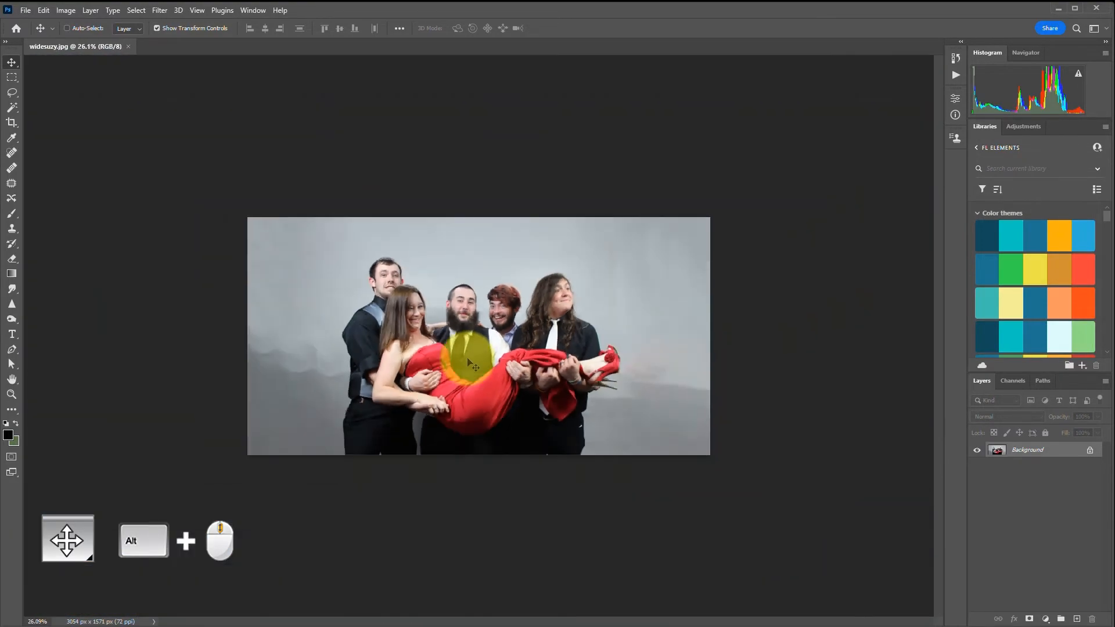
{"action": "scroll", "coordinate": [468, 361], "scroll_direction": "up", "scroll_amount": 5}
{"action": "scroll", "coordinate": [468, 362], "scroll_direction": "up", "scroll_amount": 4}
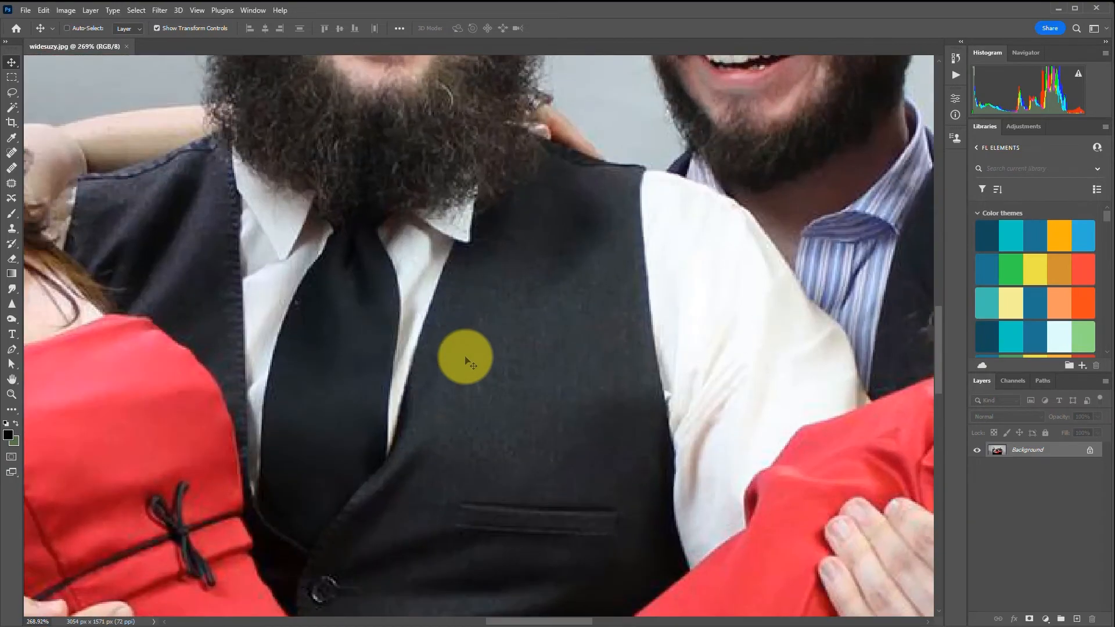
{"action": "scroll", "coordinate": [467, 364], "scroll_direction": "down", "scroll_amount": 4}
{"action": "scroll", "coordinate": [465, 361], "scroll_direction": "down", "scroll_amount": 4}
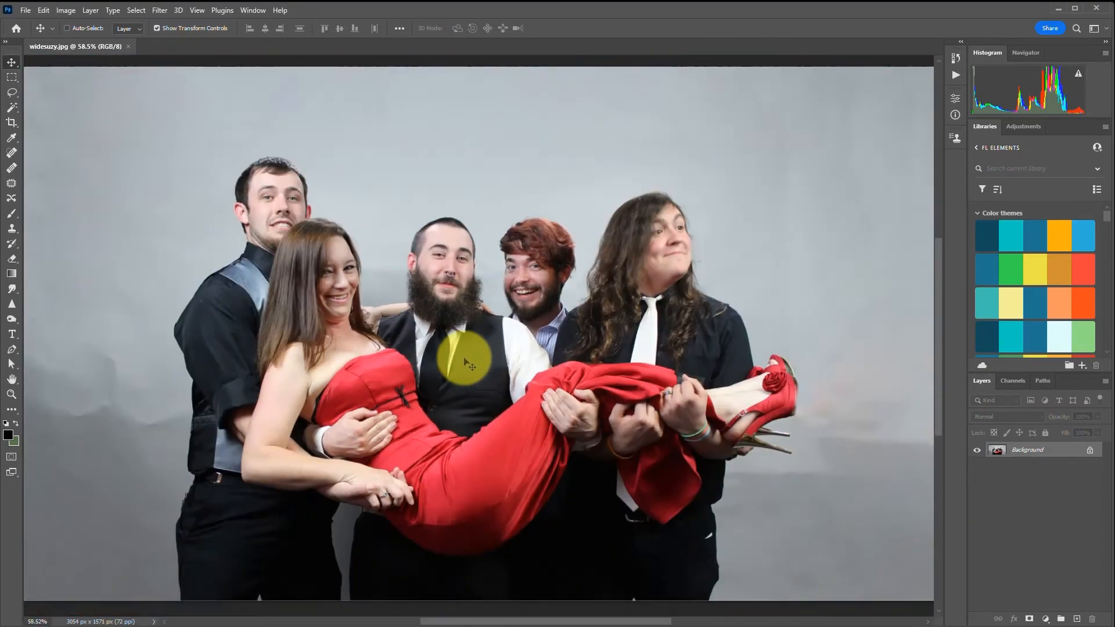
{"action": "scroll", "coordinate": [464, 361], "scroll_direction": "up", "scroll_amount": 4}
{"action": "scroll", "coordinate": [464, 361], "scroll_direction": "up", "scroll_amount": 4}
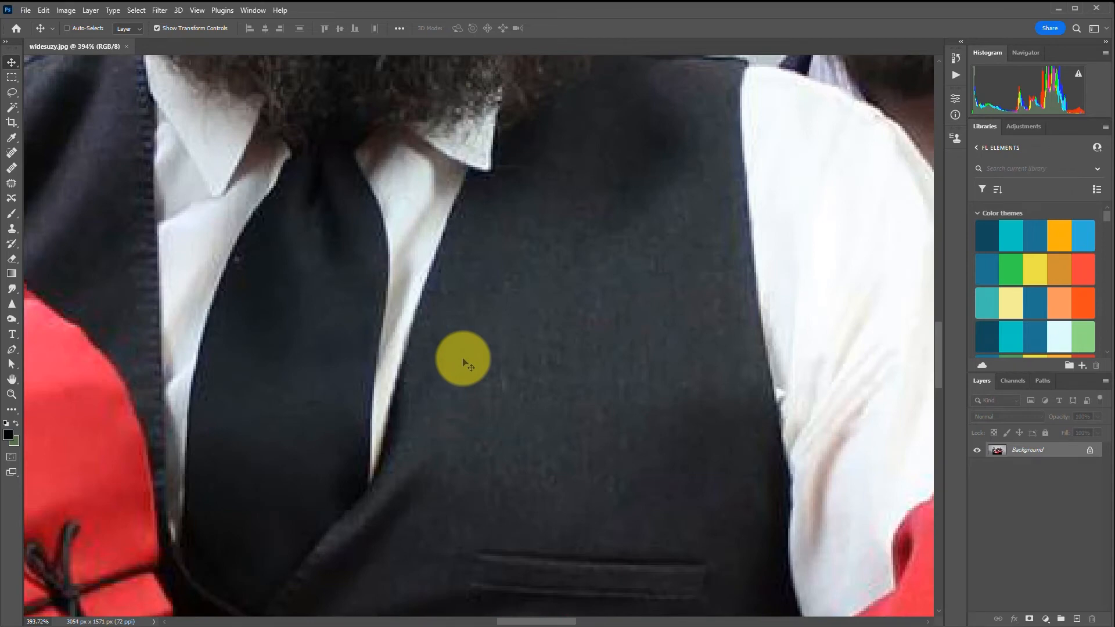
{"action": "scroll", "coordinate": [465, 364], "scroll_direction": "up", "scroll_amount": 2}
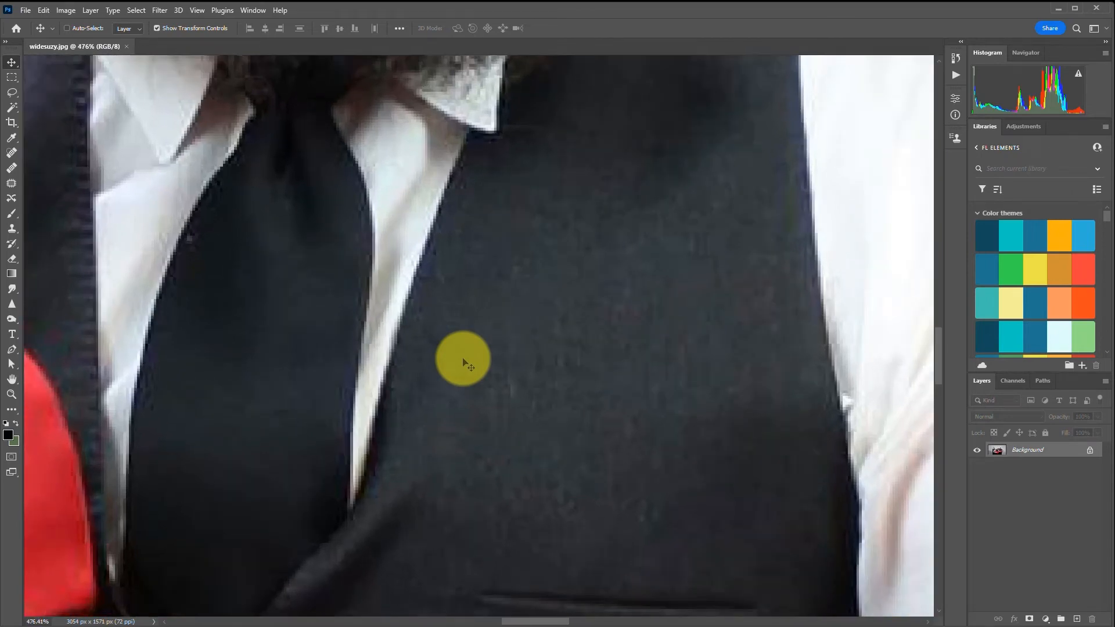
Pan the magnified photo from the vest to the woman's face and zoom out to the whole picture.
{"action": "key", "text": "space"}
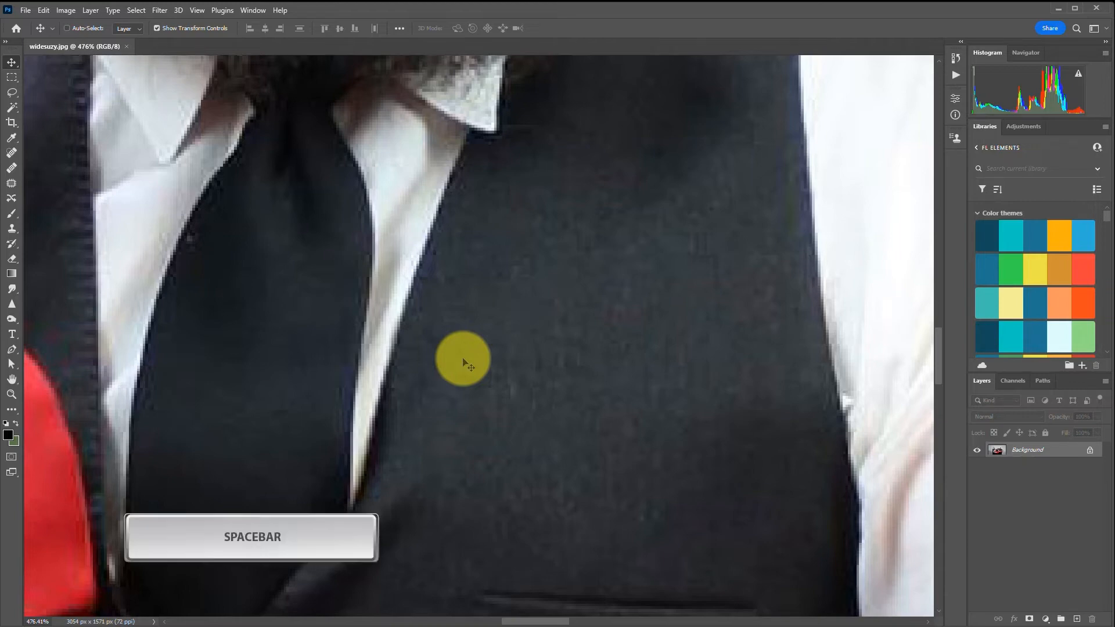
{"action": "left_click_drag", "start_coordinate": [192, 234], "coordinate": [720, 227]}
{"action": "left_click_drag", "start_coordinate": [107, 200], "coordinate": [493, 535]}
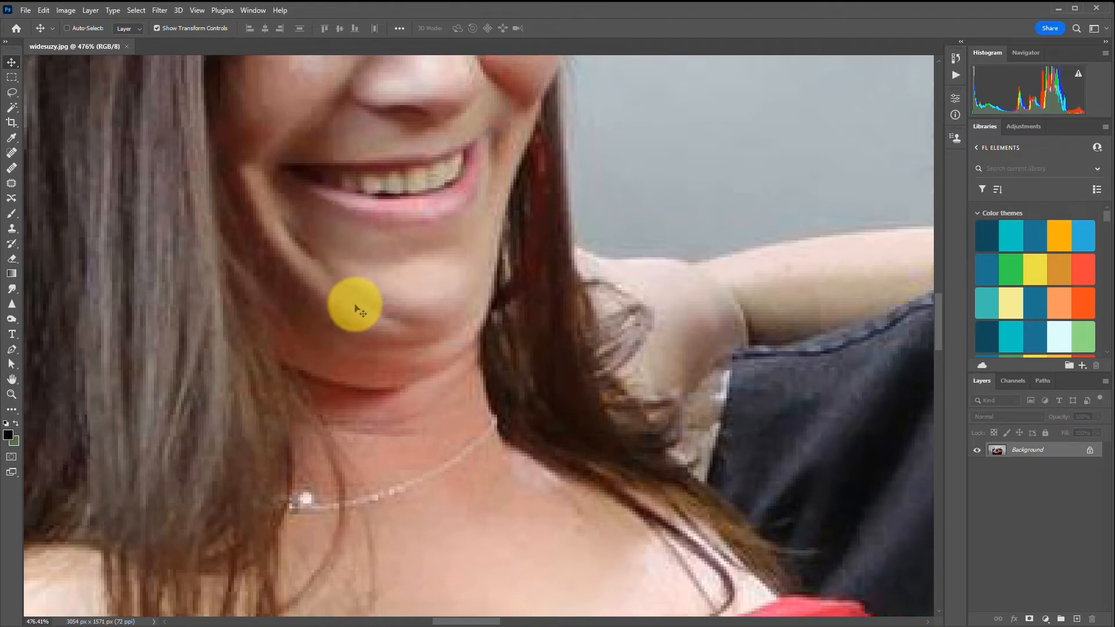
{"action": "scroll", "coordinate": [353, 306], "scroll_direction": "down", "scroll_amount": 12}
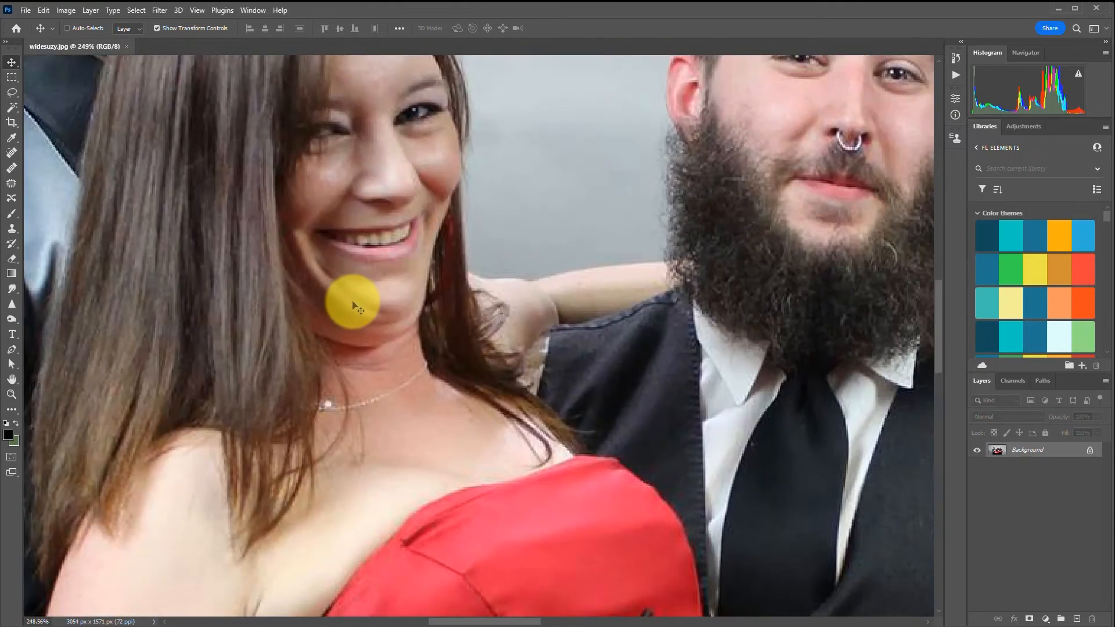
{"action": "scroll", "coordinate": [353, 306], "scroll_direction": "down", "scroll_amount": 2}
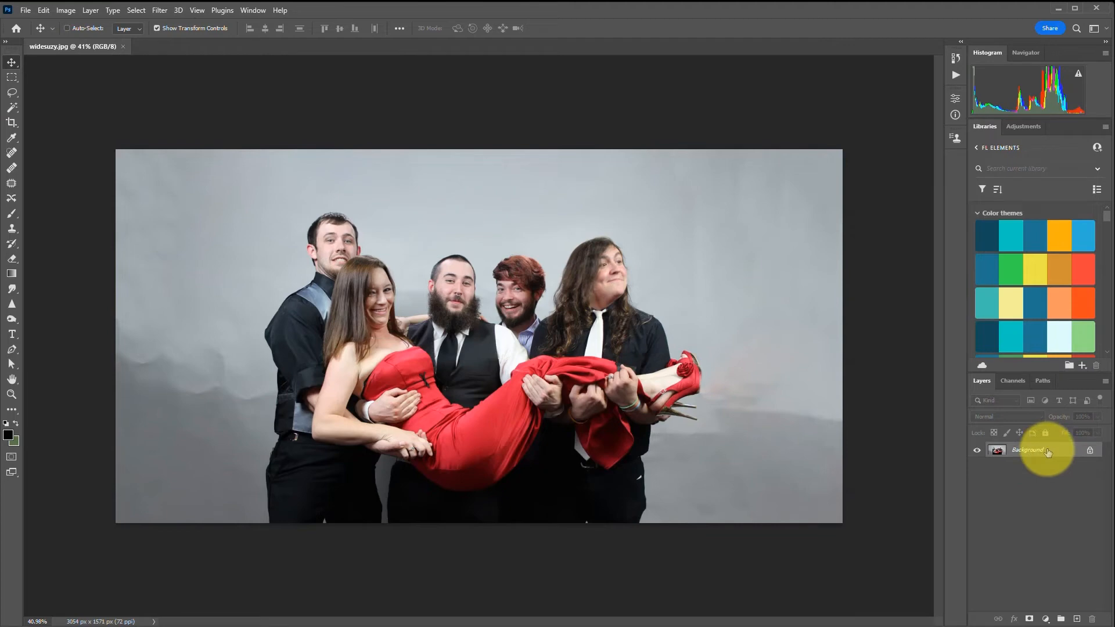
Add a new layer above the background and reduce the Brush tool's size to 90.
{"action": "left_click", "coordinate": [1077, 619]}
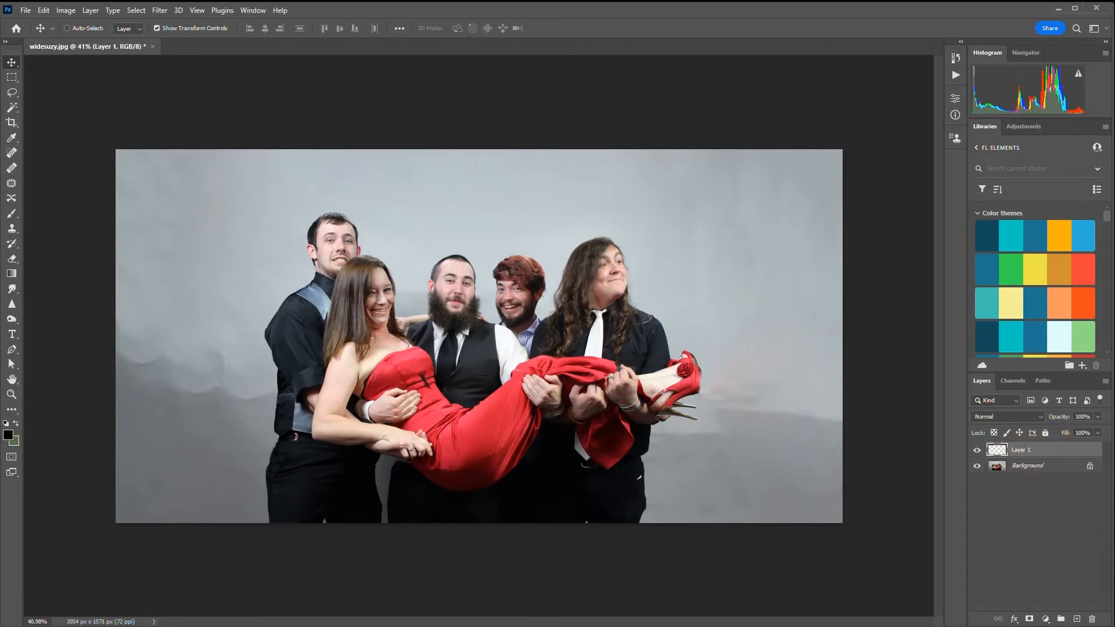
{"action": "left_click", "coordinate": [12, 213]}
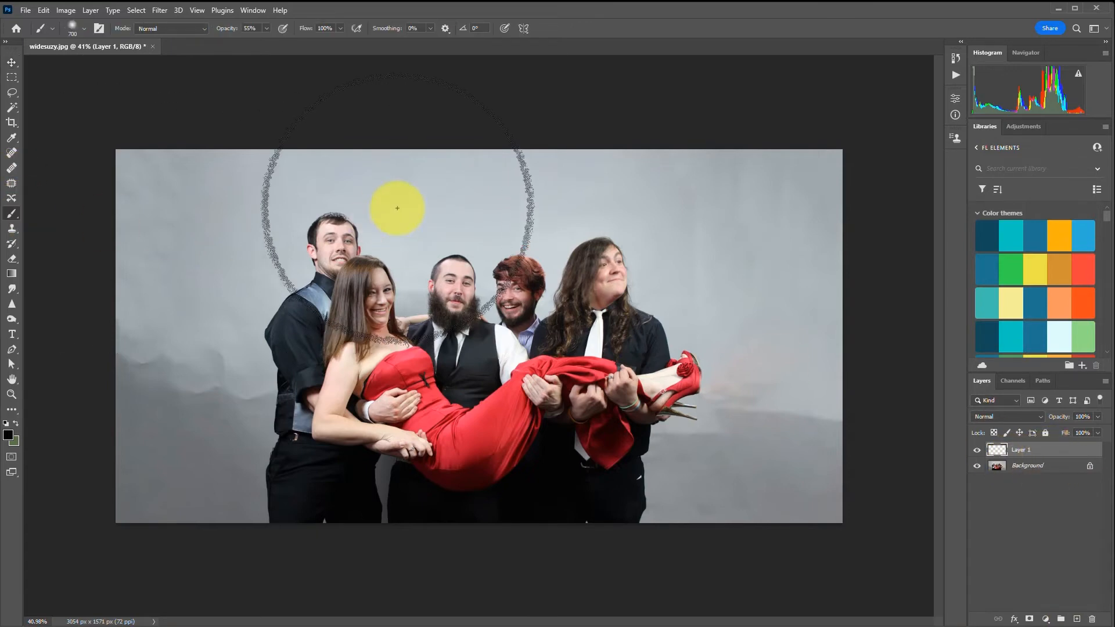
{"action": "key", "text": "bracketleft"}
{"action": "key", "text": "bracketleft"}
{"action": "key", "text": "bracketleft"}
{"action": "key", "text": "bracketleft"}
{"action": "key", "text": "bracketleft"}
{"action": "key", "text": "bracketleft"}
{"action": "key", "text": "bracketleft"}
{"action": "key", "text": "bracketleft"}
{"action": "key", "text": "bracketleft"}
{"action": "key", "text": "bracketleft"}
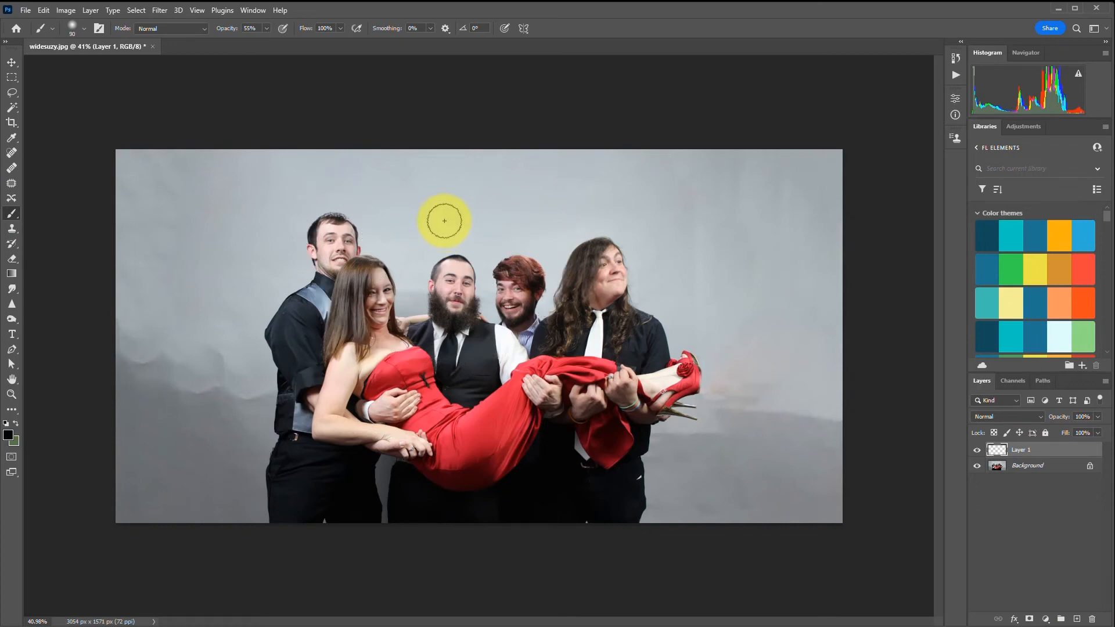
Paint four semi-transparent black strokes across the people and the gray backdrop on the new layer.
{"action": "left_click_drag", "start_coordinate": [448, 206], "coordinate": [305, 385]}
{"action": "left_click", "coordinate": [476, 178]}
{"action": "left_click_drag", "start_coordinate": [473, 177], "coordinate": [777, 323]}
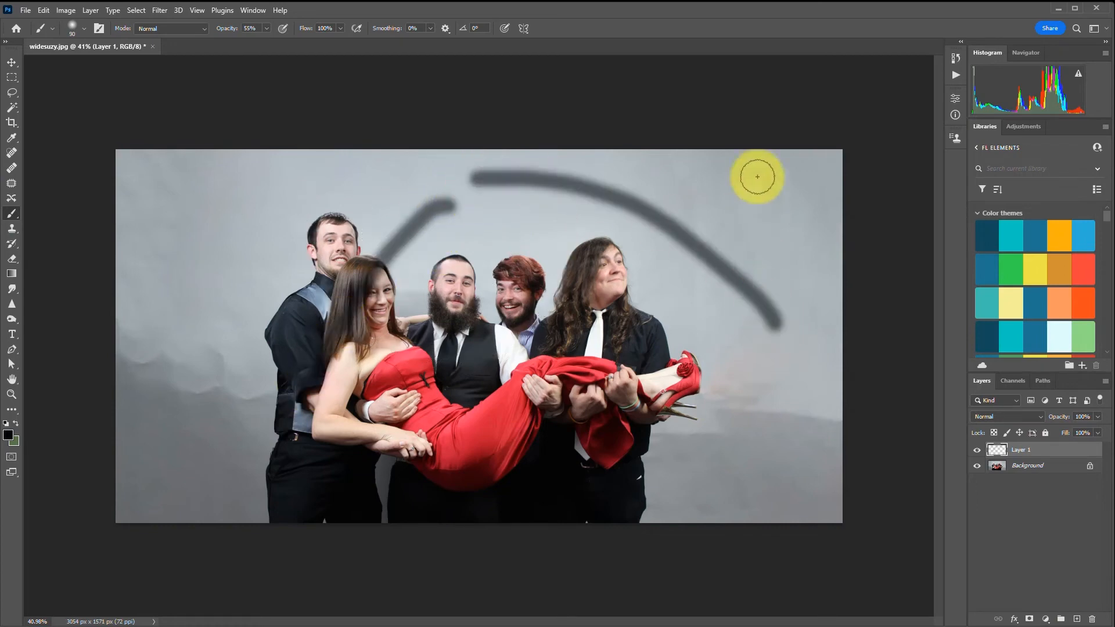
{"action": "left_click_drag", "start_coordinate": [758, 155], "coordinate": [633, 285]}
{"action": "left_click_drag", "start_coordinate": [217, 183], "coordinate": [381, 465]}
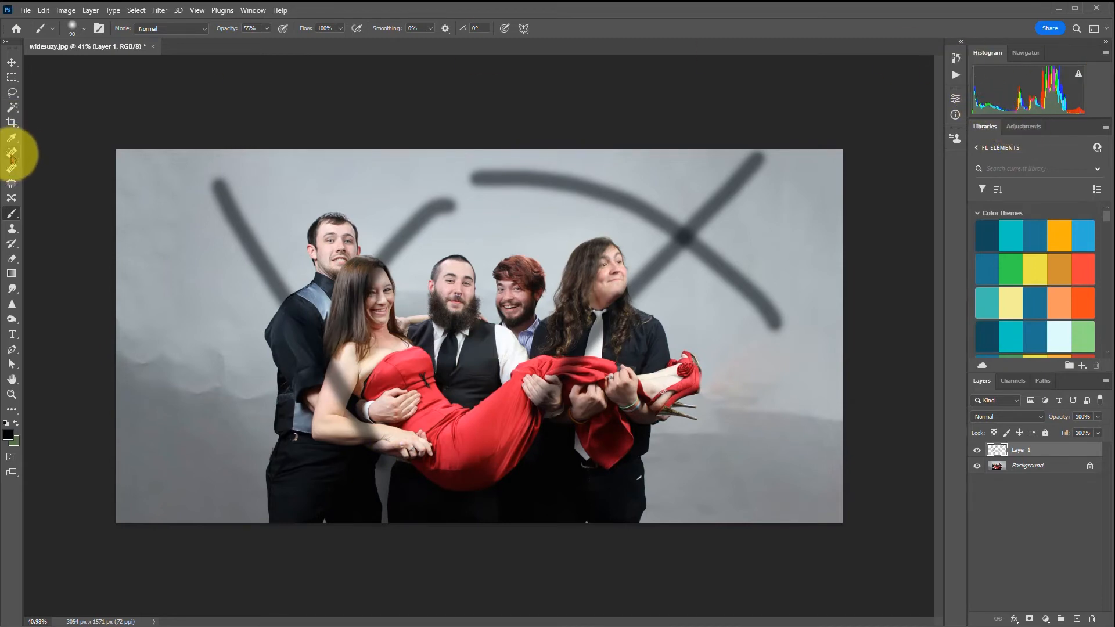
Open the History panel and lengthen it to make room for more states.
{"action": "left_click", "coordinate": [956, 60]}
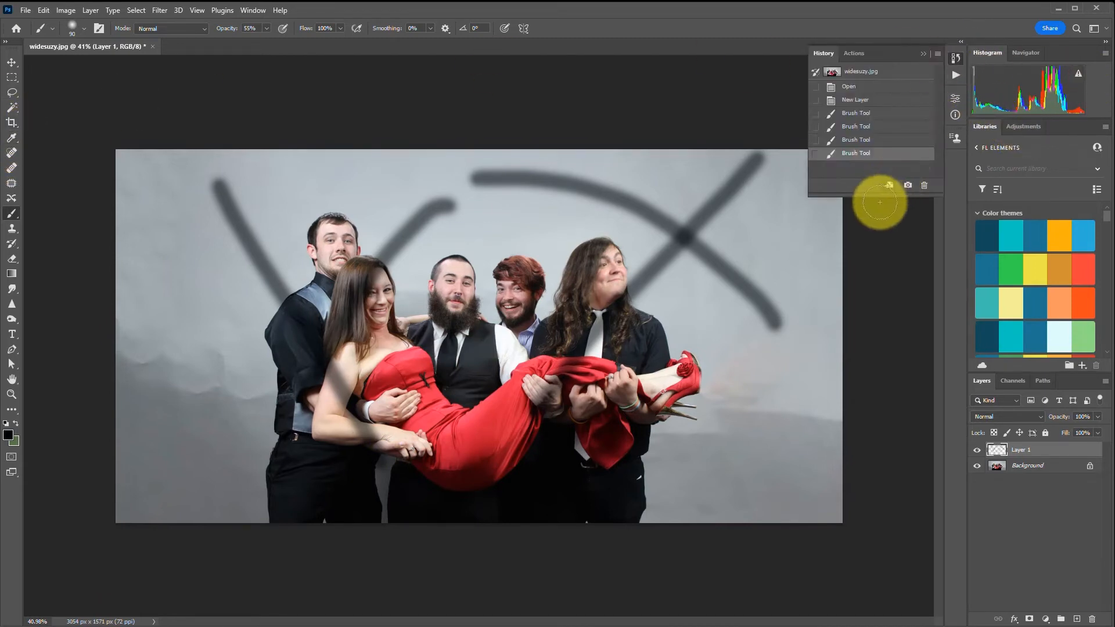
{"action": "left_click_drag", "start_coordinate": [877, 196], "coordinate": [878, 278]}
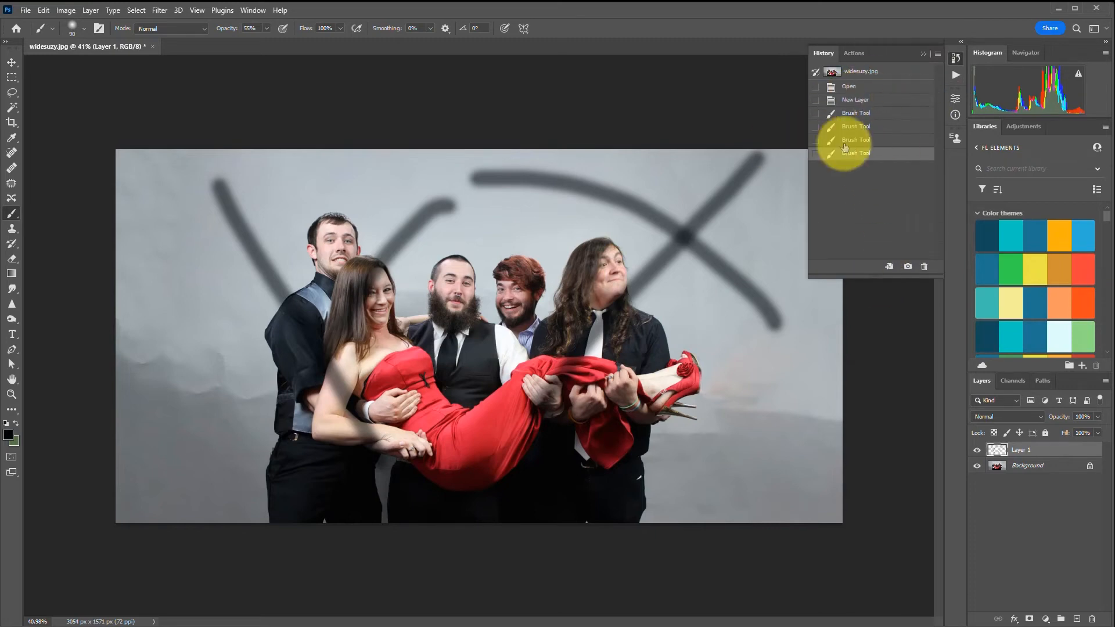
Pick the light blue from the first library colour theme and paint four blue strokes over the people, reducing the brush size to 50.
{"action": "left_click", "coordinate": [1079, 231]}
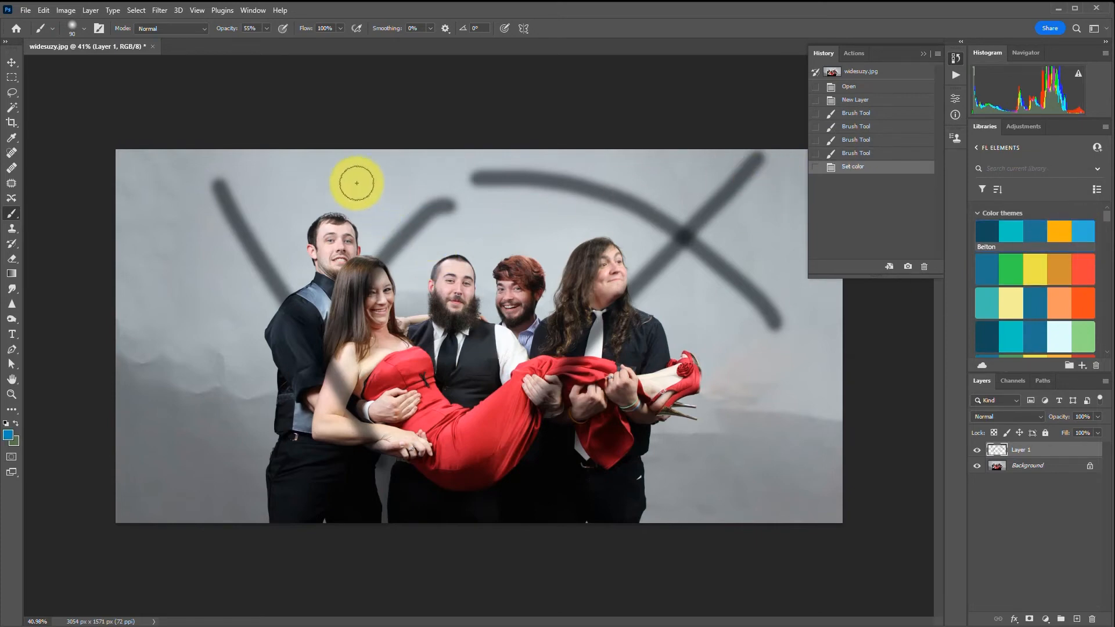
{"action": "mouse_move", "coordinate": [356, 181]}
{"action": "left_mouse_down"}
{"action": "mouse_move", "coordinate": [475, 228]}
{"action": "mouse_move", "coordinate": [578, 247]}
{"action": "left_mouse_up"}
{"action": "mouse_move", "coordinate": [706, 303]}
{"action": "left_mouse_down"}
{"action": "mouse_move", "coordinate": [587, 286]}
{"action": "mouse_move", "coordinate": [219, 378]}
{"action": "mouse_move", "coordinate": [540, 284]}
{"action": "left_mouse_up"}
{"action": "left_click_drag", "start_coordinate": [288, 187], "coordinate": [358, 258]}
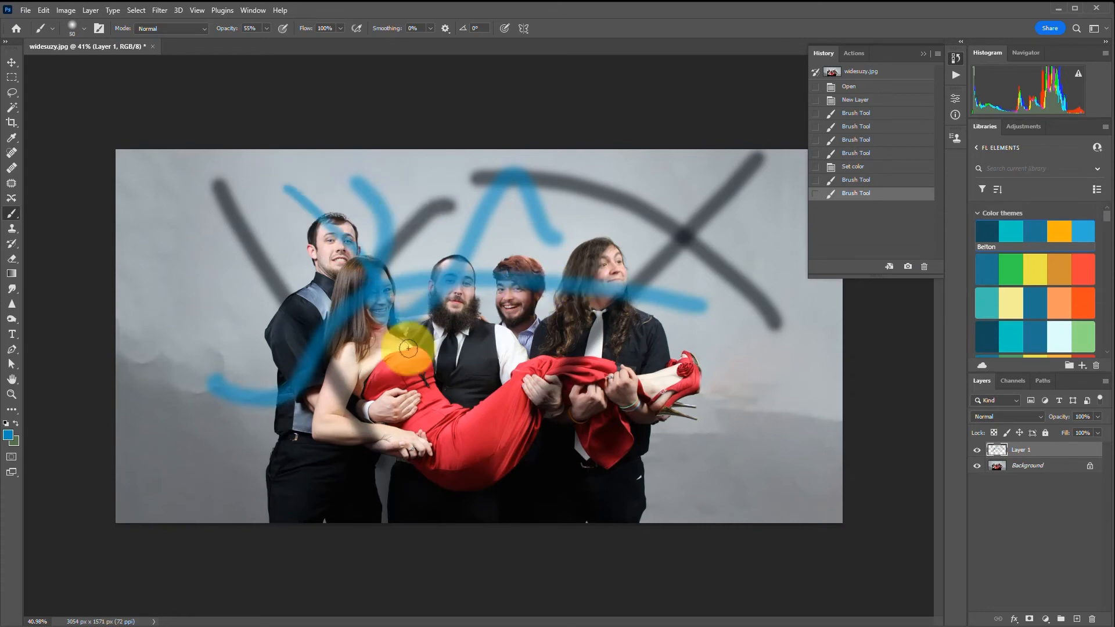
{"action": "left_click_drag", "start_coordinate": [649, 157], "coordinate": [587, 363]}
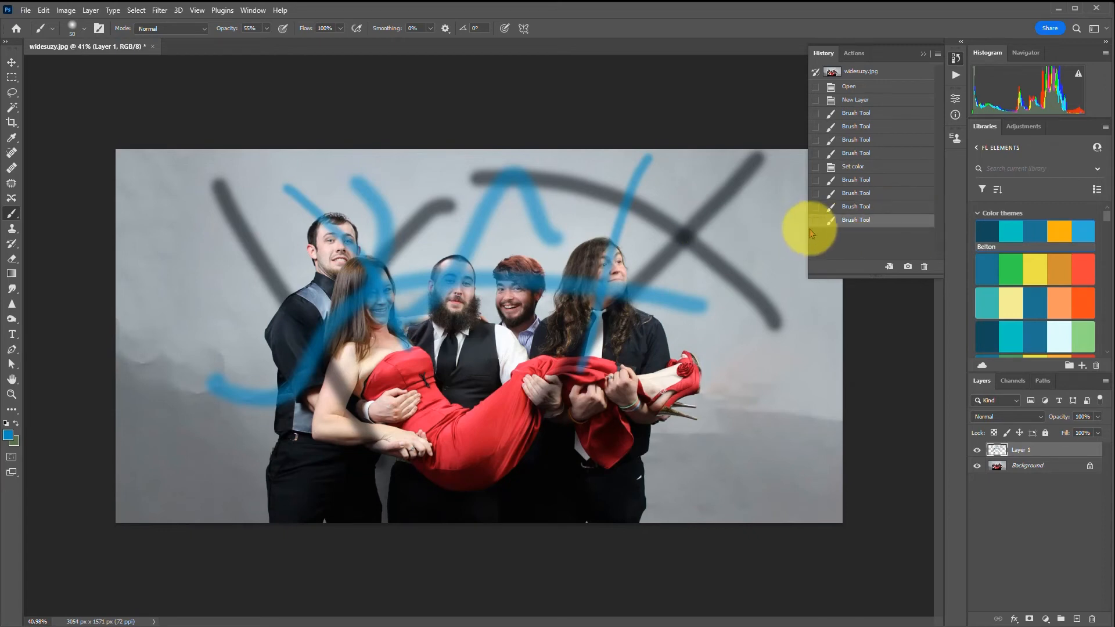
Revert the history to the colour change before the blue strokes and delete that state with everything after it.
{"action": "left_click", "coordinate": [816, 180]}
{"action": "left_click_drag", "start_coordinate": [869, 196], "coordinate": [862, 155]}
{"action": "left_click", "coordinate": [861, 153]}
{"action": "left_click", "coordinate": [879, 171]}
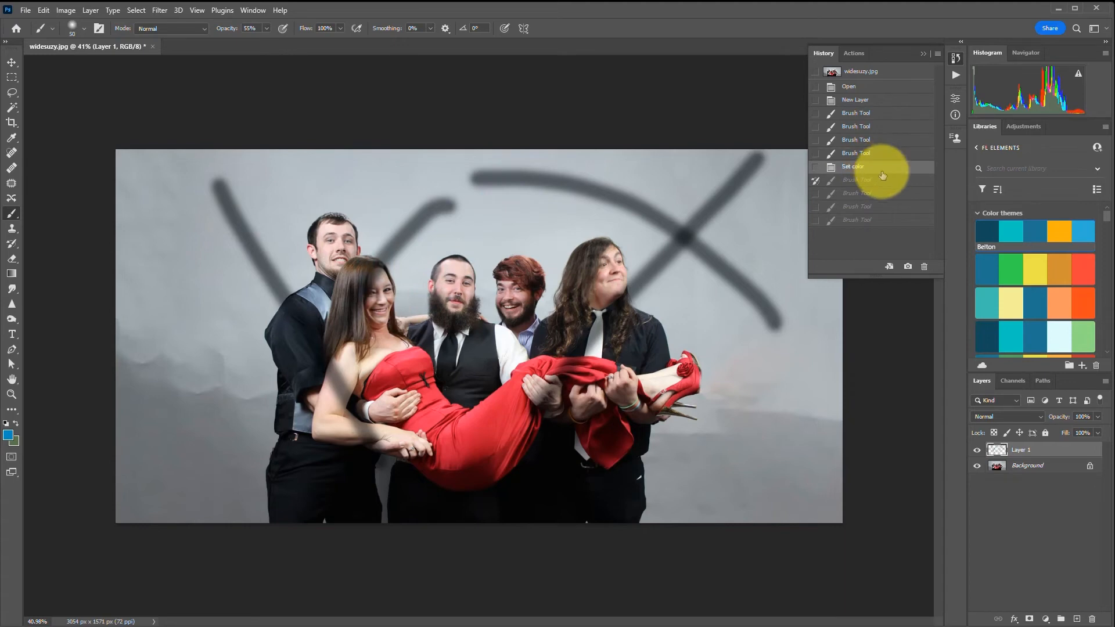
{"action": "left_click", "coordinate": [924, 268]}
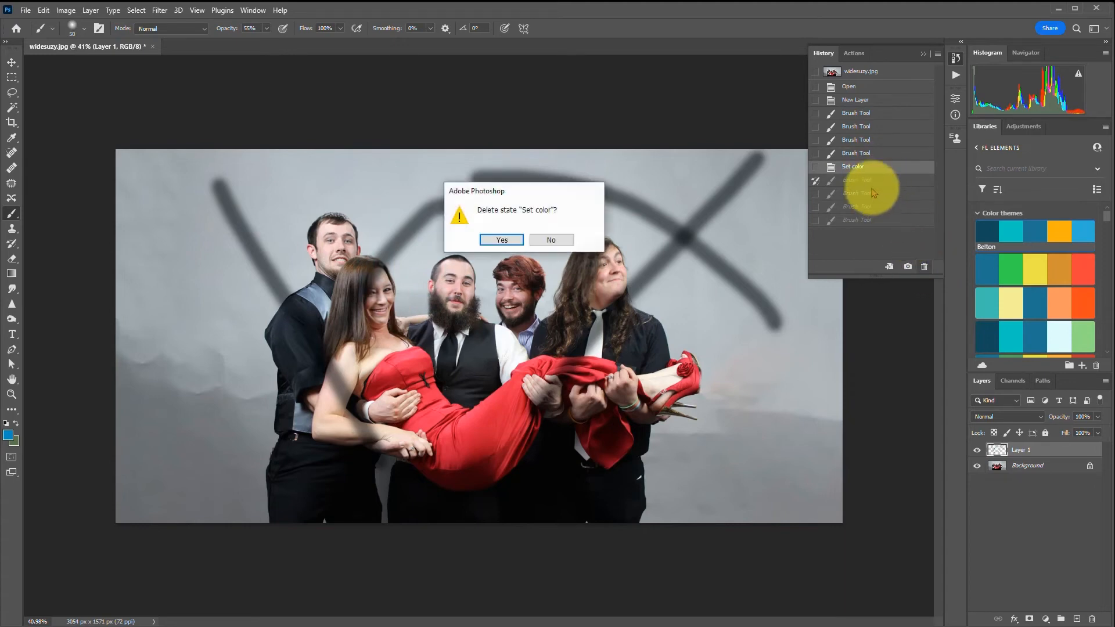
{"action": "left_click", "coordinate": [510, 241]}
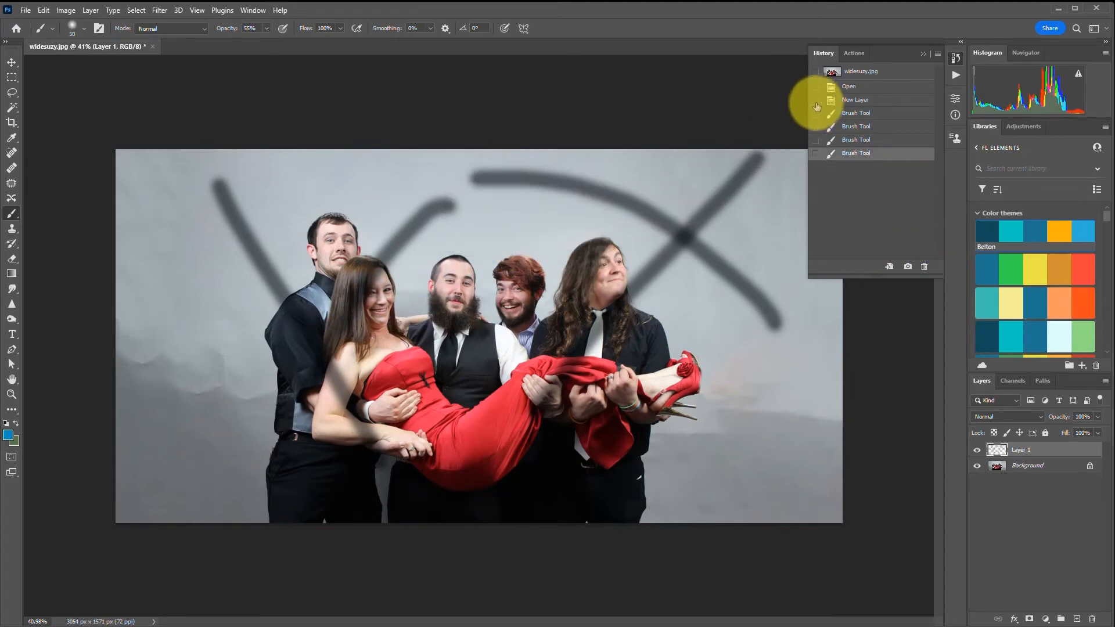
Step the history back to the New Layer and Open states, and return to the last black brush stroke.
{"action": "left_click", "coordinate": [857, 99]}
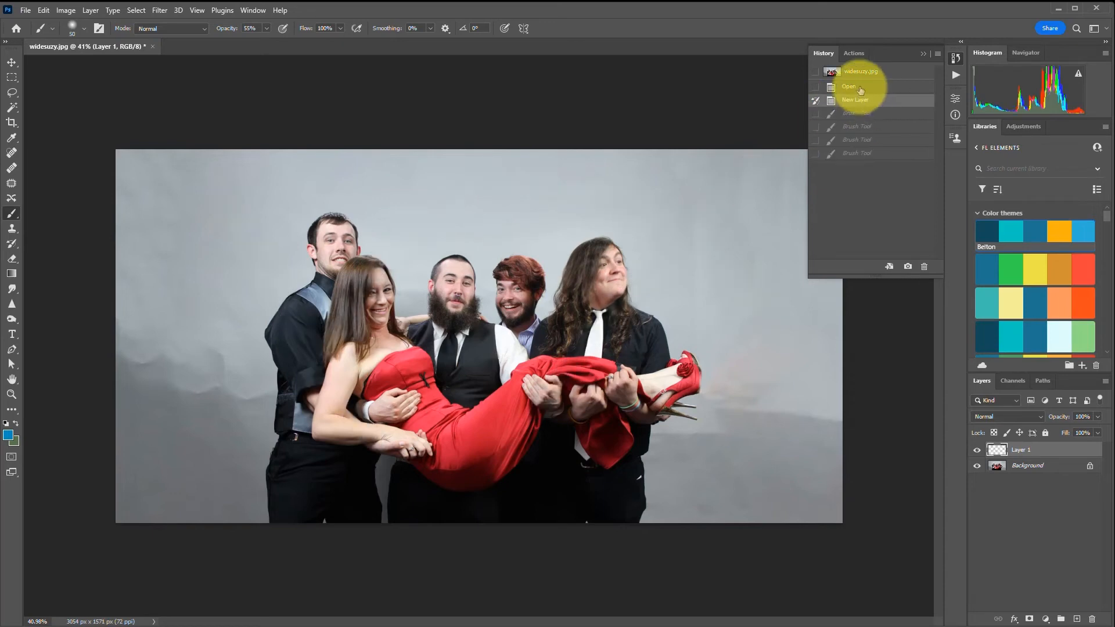
{"action": "left_click", "coordinate": [859, 87]}
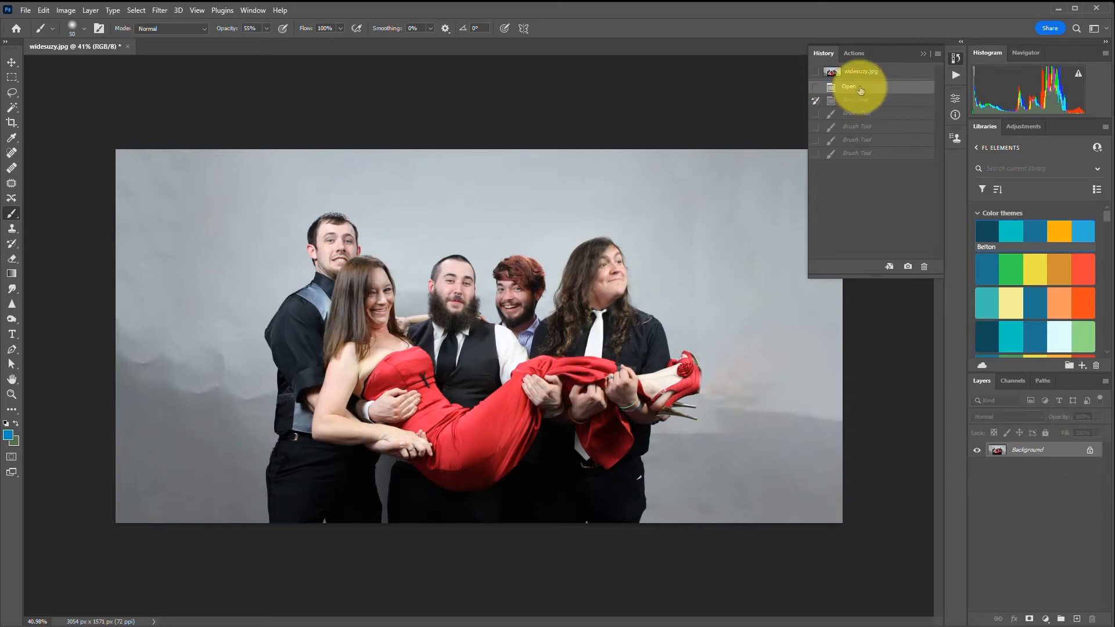
{"action": "left_click", "coordinate": [851, 152]}
{"action": "key", "text": "ctrl+z"}
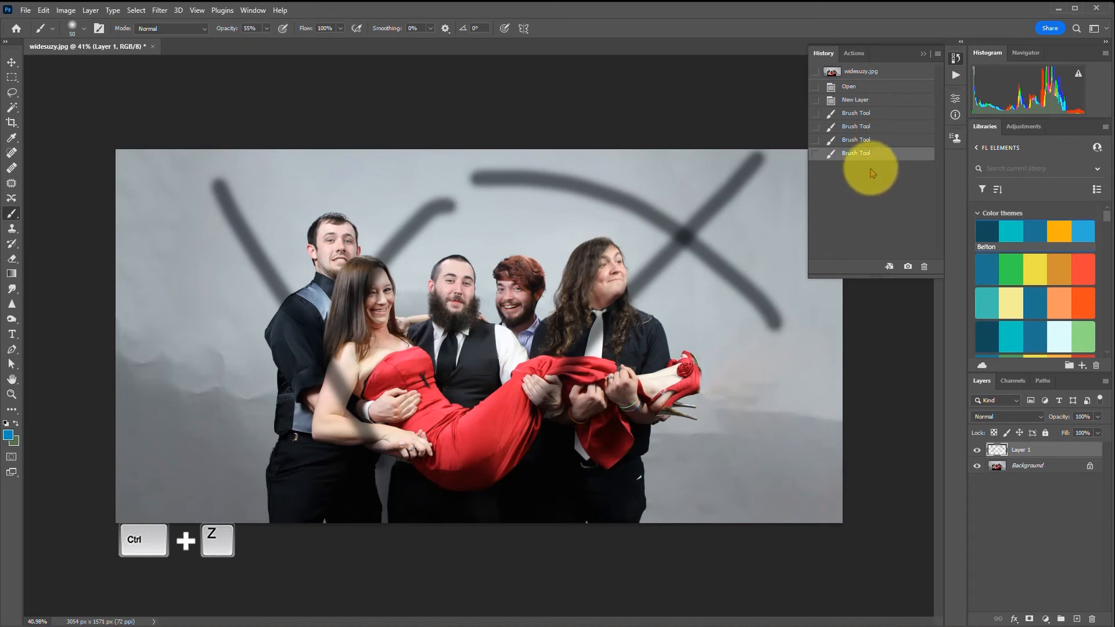
Dab the gray backdrop once with the brush, and undo the dab and all four black strokes one at a time.
{"action": "left_click", "coordinate": [785, 289]}
{"action": "key", "text": "ctrl+z"}
{"action": "key", "text": "ctrl+z"}
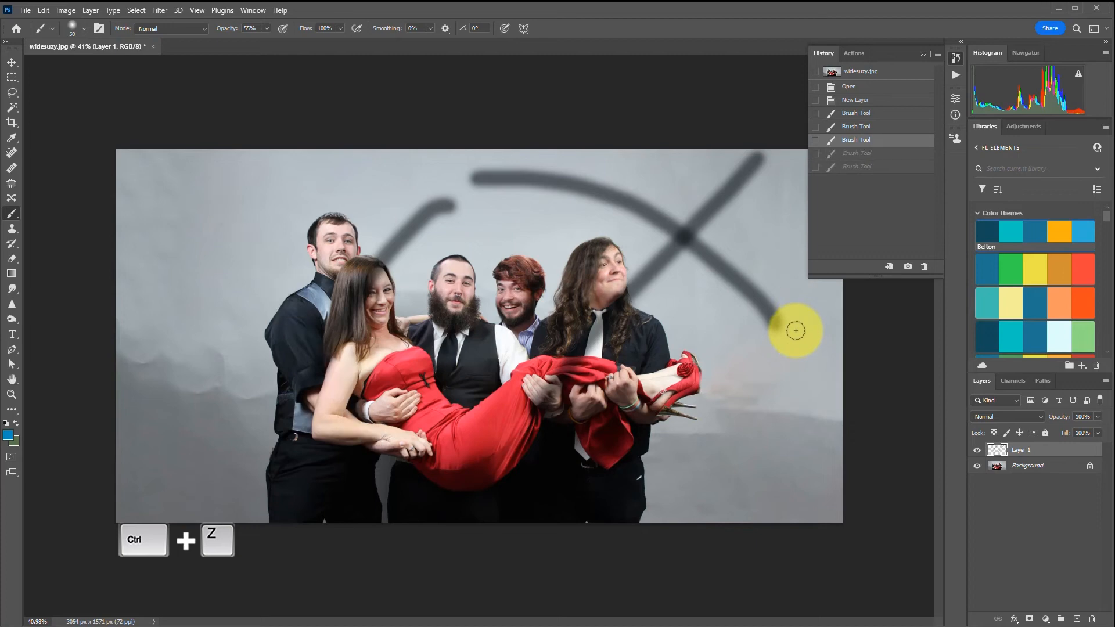
{"action": "key", "text": "ctrl+z"}
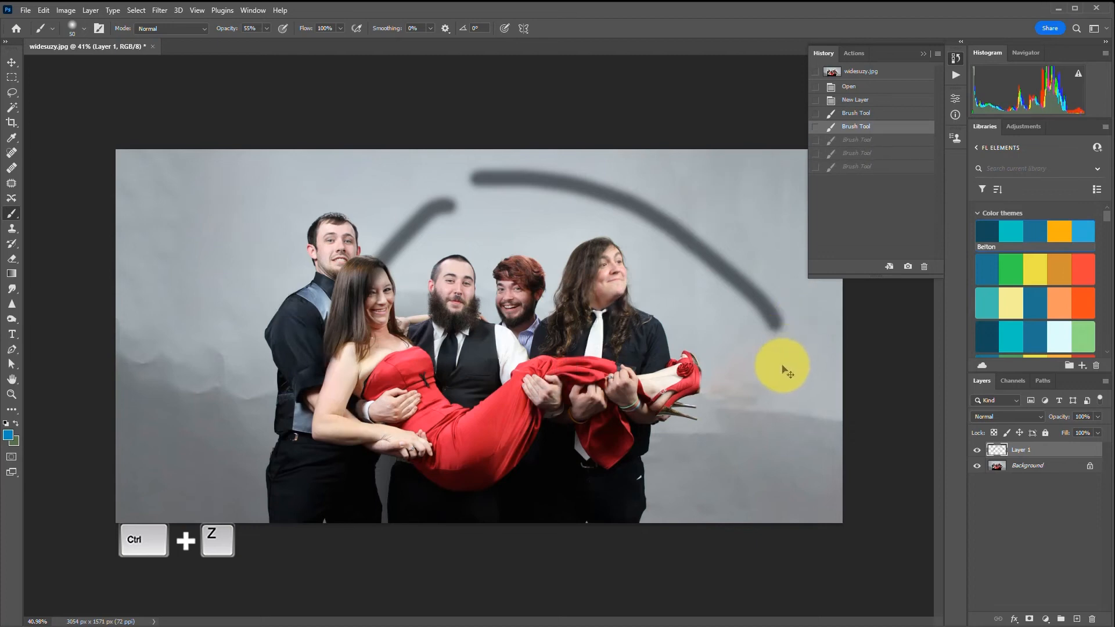
{"action": "key", "text": "ctrl+z"}
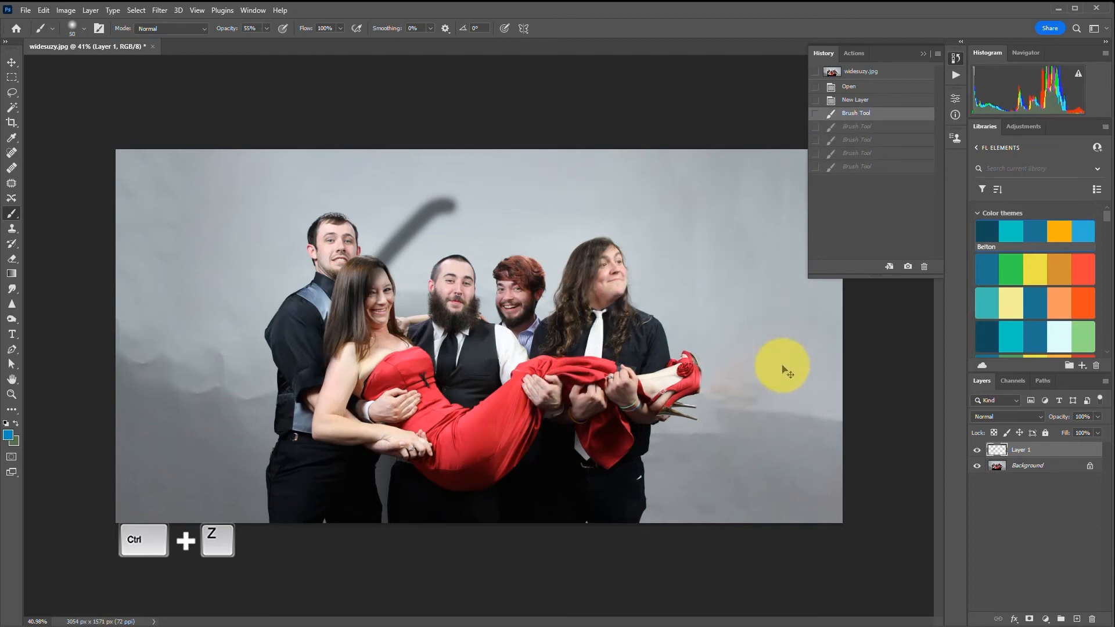
{"action": "key", "text": "ctrl+z"}
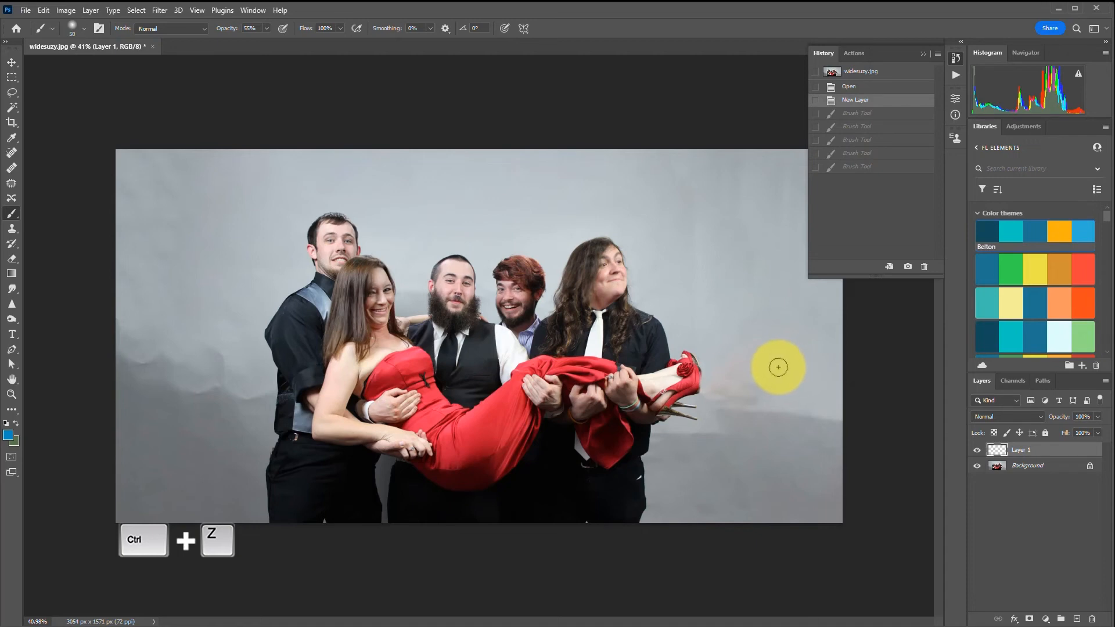
Collapse the History panel and delete the empty Layer 1 with the Move tool active.
{"action": "left_click", "coordinate": [956, 59]}
{"action": "key", "text": "v"}
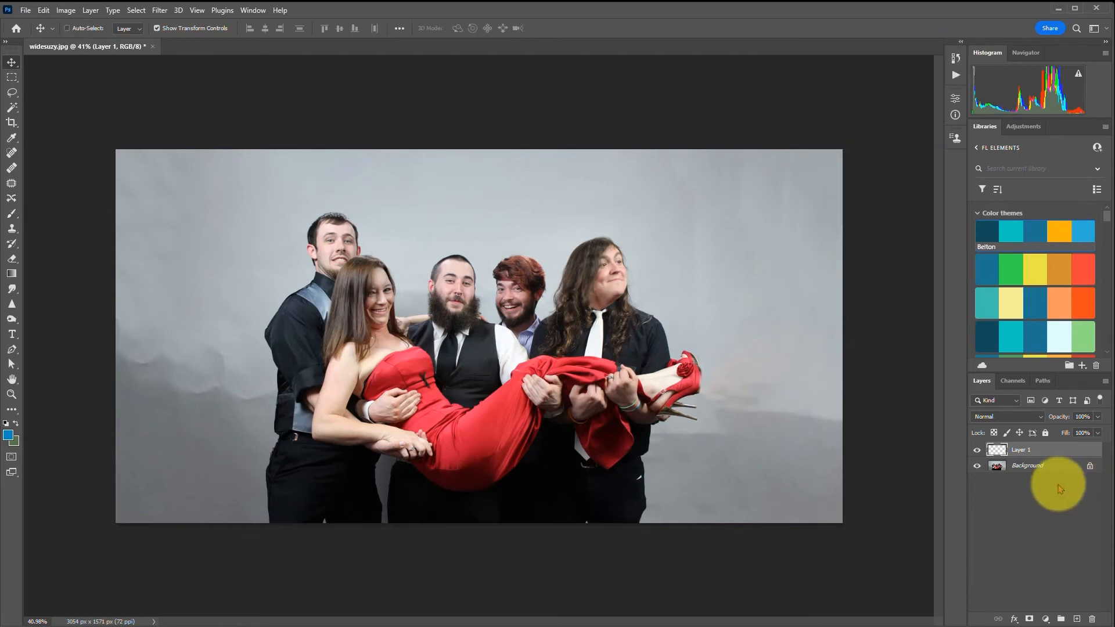
{"action": "mouse_move", "coordinate": [1065, 449]}
{"action": "left_mouse_down"}
{"action": "mouse_move", "coordinate": [1075, 577]}
{"action": "mouse_move", "coordinate": [1095, 618]}
{"action": "left_mouse_up"}
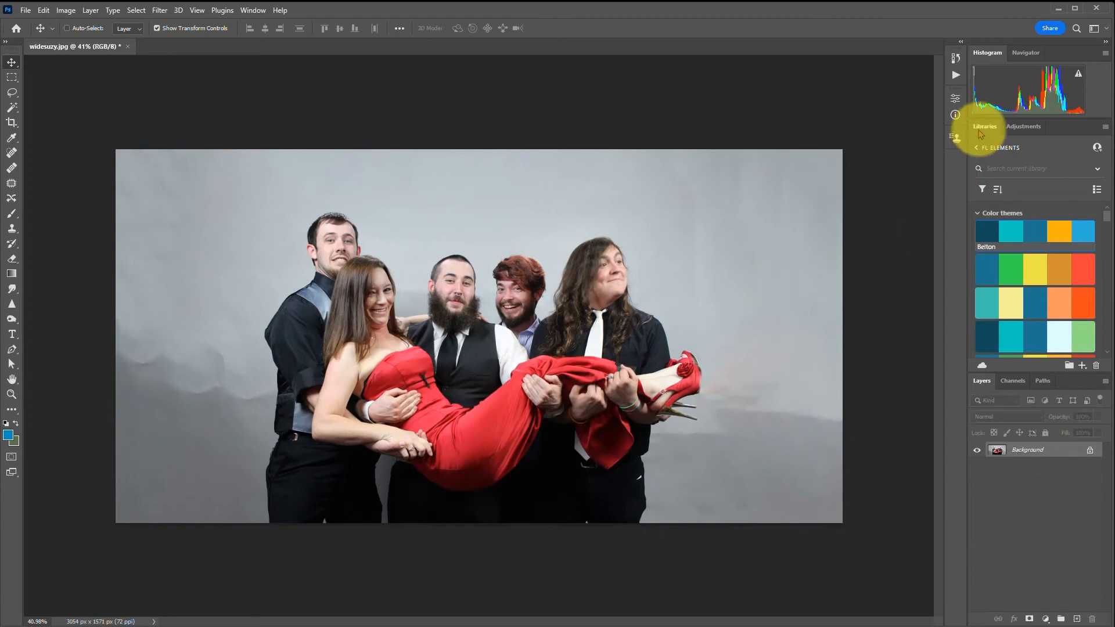
Show the document's properties and make their panel slightly shorter.
{"action": "left_click", "coordinate": [955, 100]}
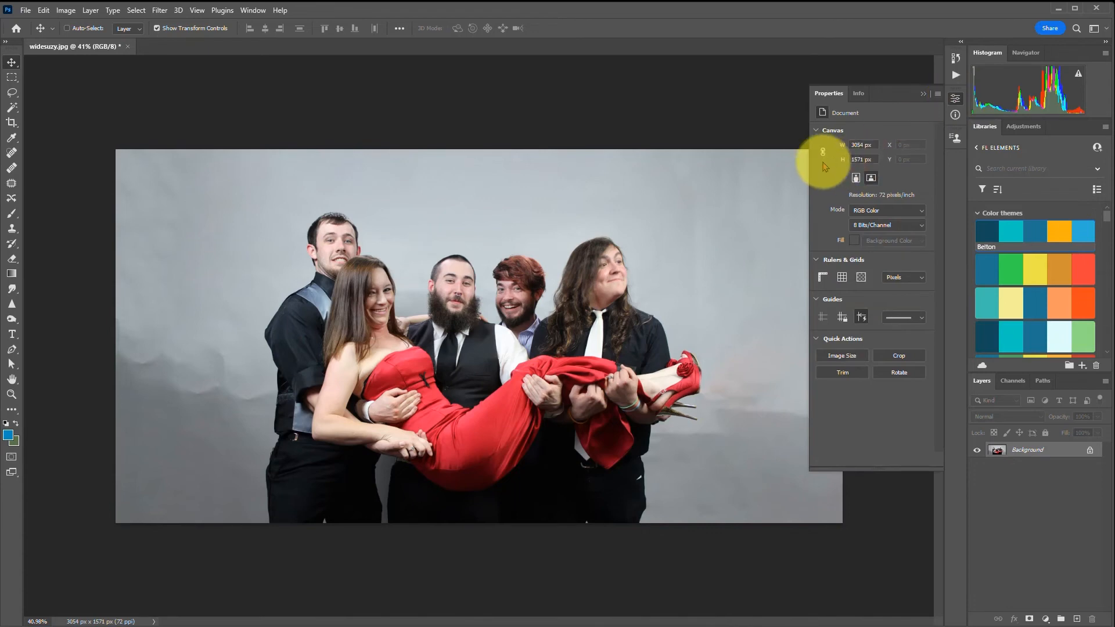
{"action": "mouse_move", "coordinate": [875, 472]}
{"action": "left_mouse_down"}
{"action": "mouse_move", "coordinate": [877, 428]}
{"action": "mouse_move", "coordinate": [876, 463]}
{"action": "left_mouse_up"}
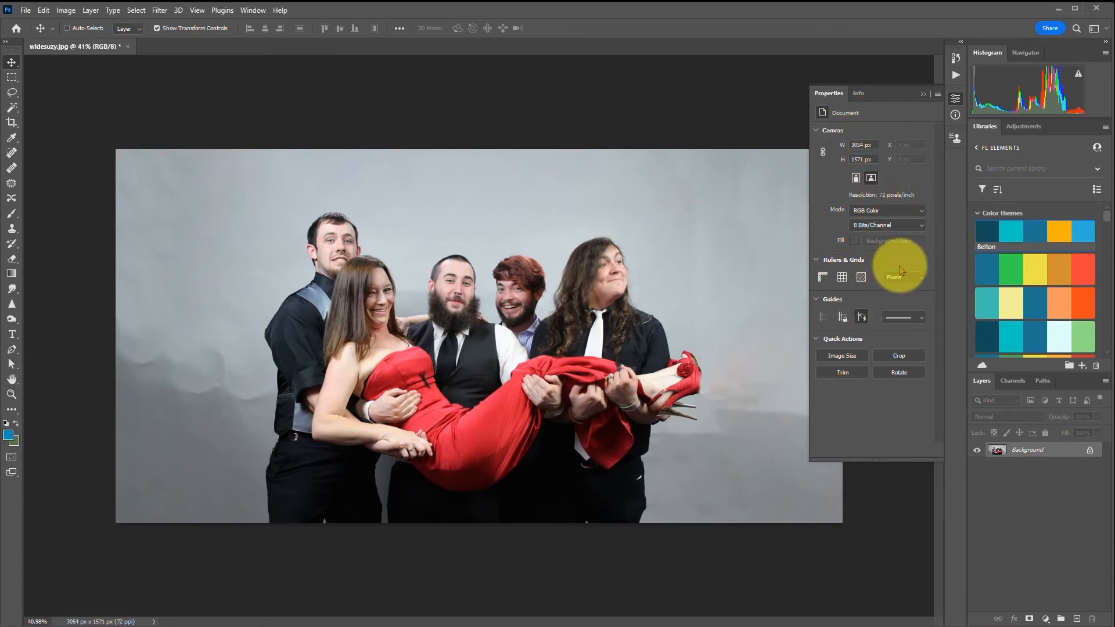
Turn the rulers on and off again, and do the same with the grid over the photo.
{"action": "left_click", "coordinate": [824, 281]}
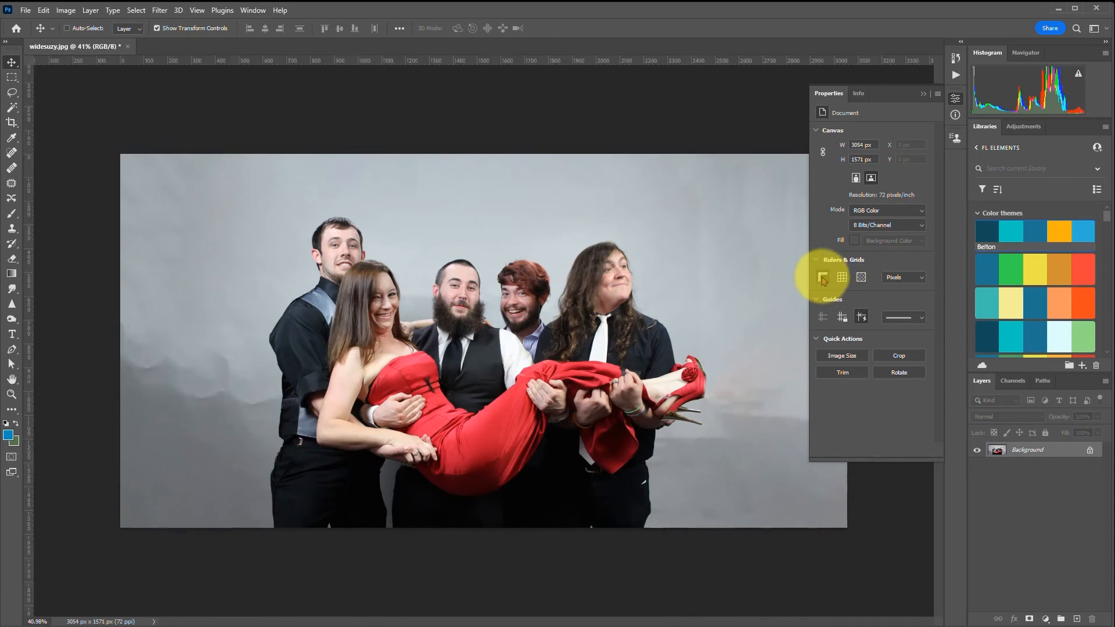
{"action": "left_click", "coordinate": [824, 279]}
{"action": "left_click", "coordinate": [843, 280]}
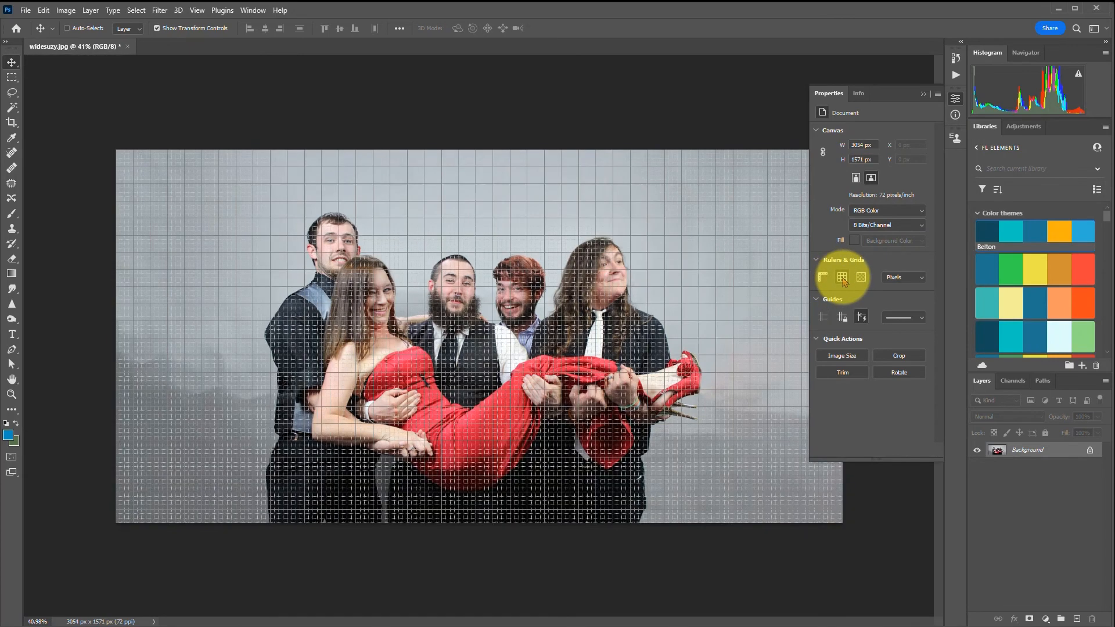
{"action": "left_click", "coordinate": [843, 280]}
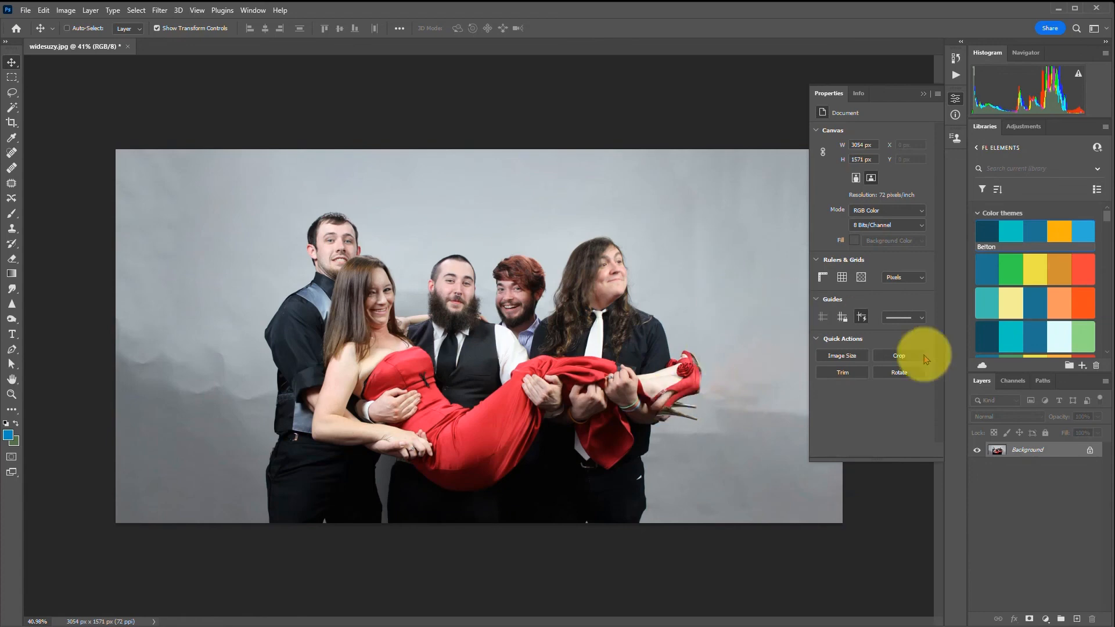
Convert the locked Background into a regular layer, accepting the default name and options.
{"action": "double_click", "coordinate": [1039, 455]}
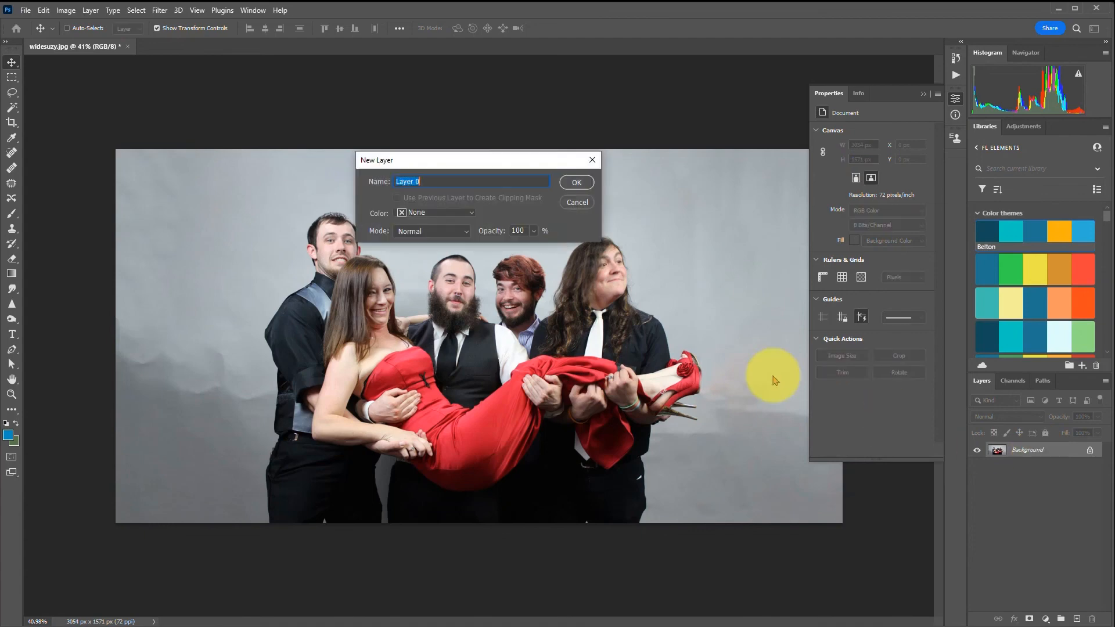
{"action": "left_click", "coordinate": [576, 182]}
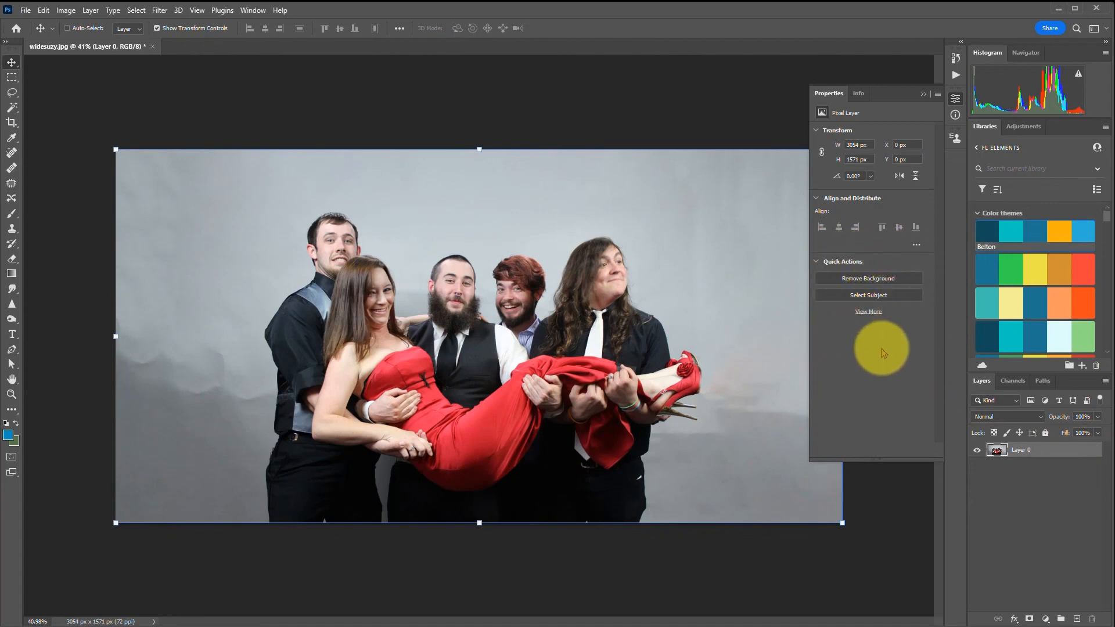
Try Select Subject on the group of people, and remove the photo's background, discarding that selection.
{"action": "left_click", "coordinate": [869, 298]}
{"action": "left_click", "coordinate": [866, 279]}
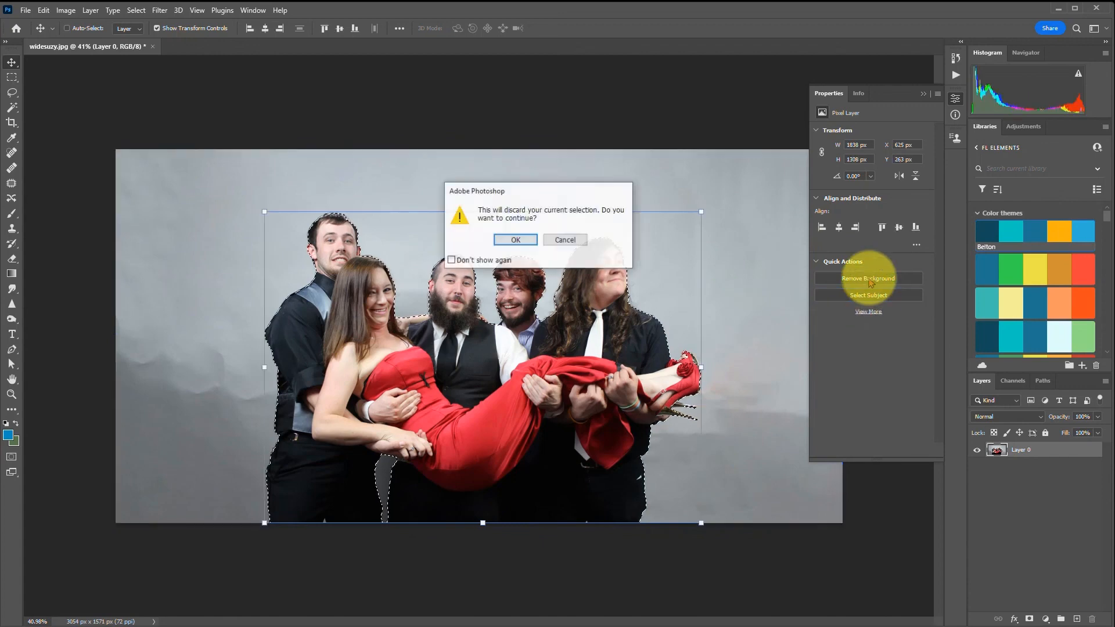
{"action": "left_click", "coordinate": [516, 239]}
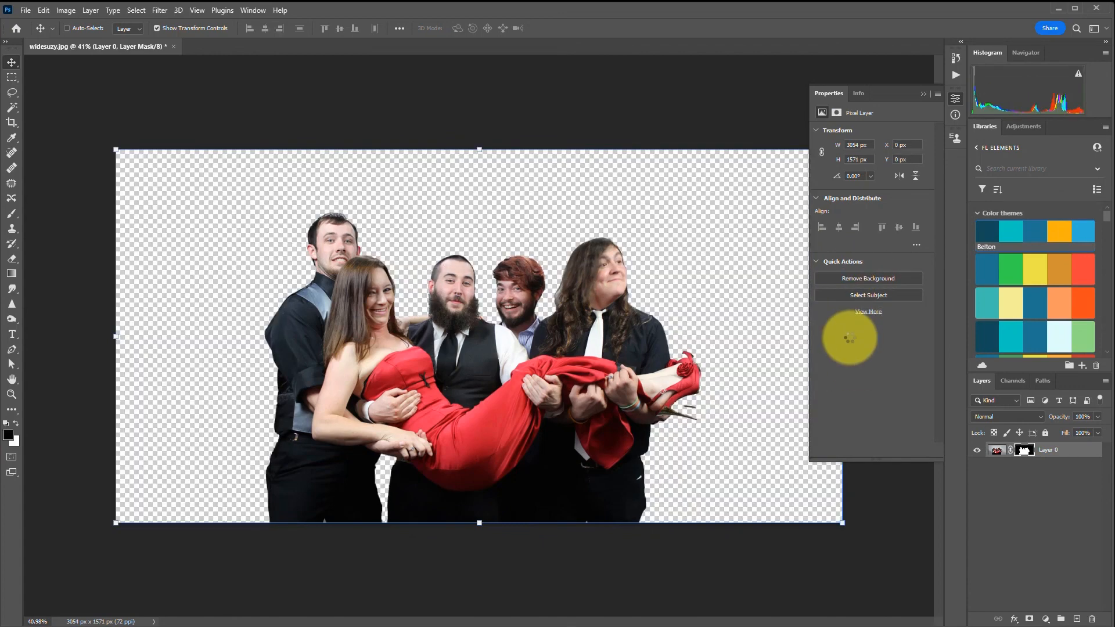